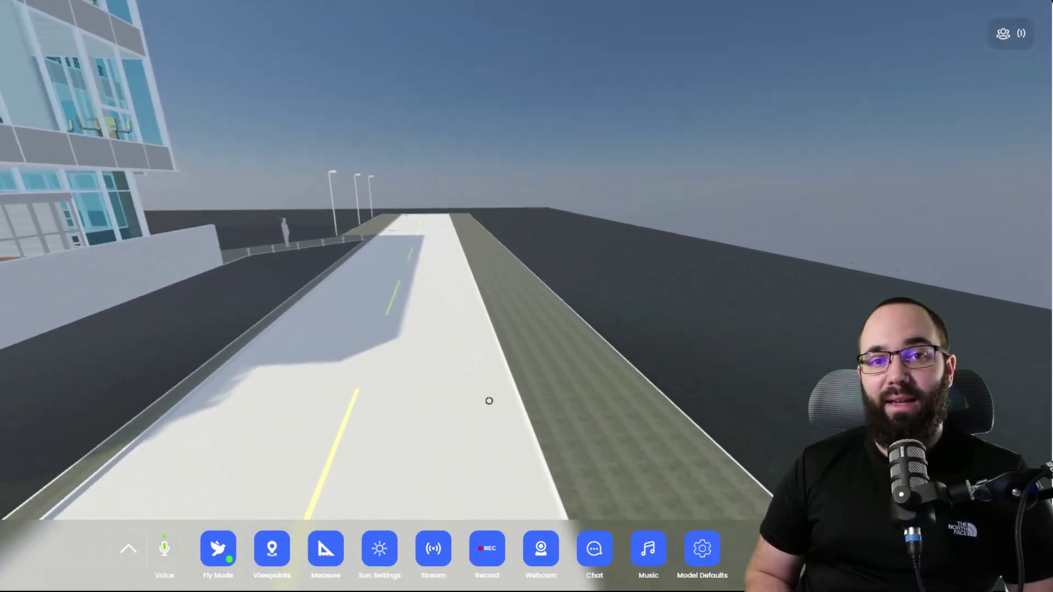
# Step: Fly along the road onto the sidewalk, measure its width, then pull back to the whole building
pyautogui.moveTo(488, 400)
pyautogui.mouseDown()
pyautogui.moveTo(472, 205)
pyautogui.moveTo(480, 360)
pyautogui.moveTo(354, 387)
pyautogui.moveTo(262, 387)
pyautogui.moveTo(341, 376)
pyautogui.moveTo(364, 442)
pyautogui.moveTo(350, 388)
pyautogui.mouseUp()
pyautogui.press('m')
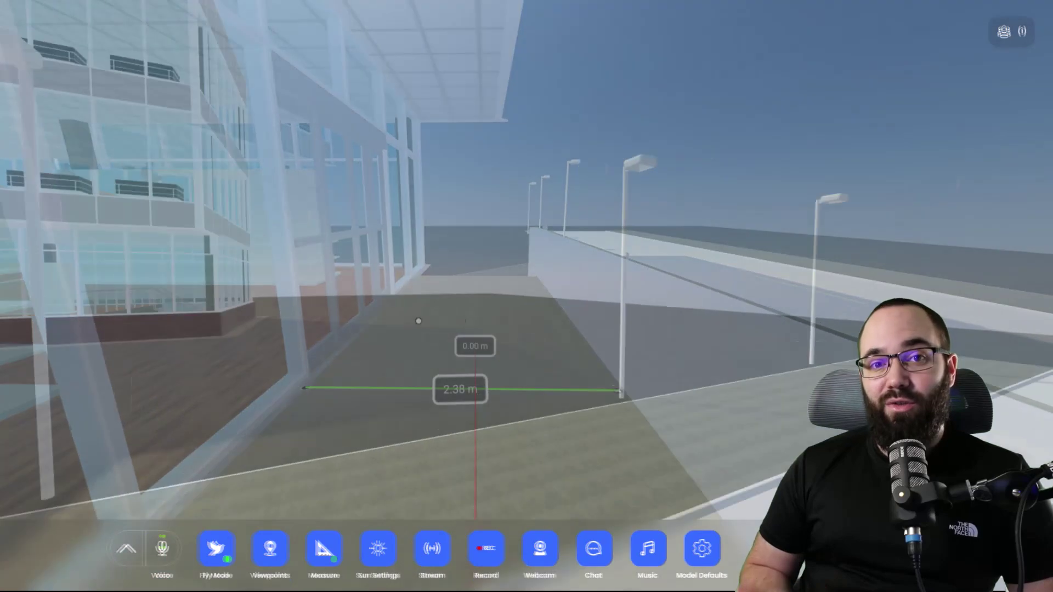
pyautogui.moveTo(459, 387)
pyautogui.mouseDown()
pyautogui.moveTo(227, 321)
pyautogui.moveTo(221, 370)
pyautogui.mouseUp()
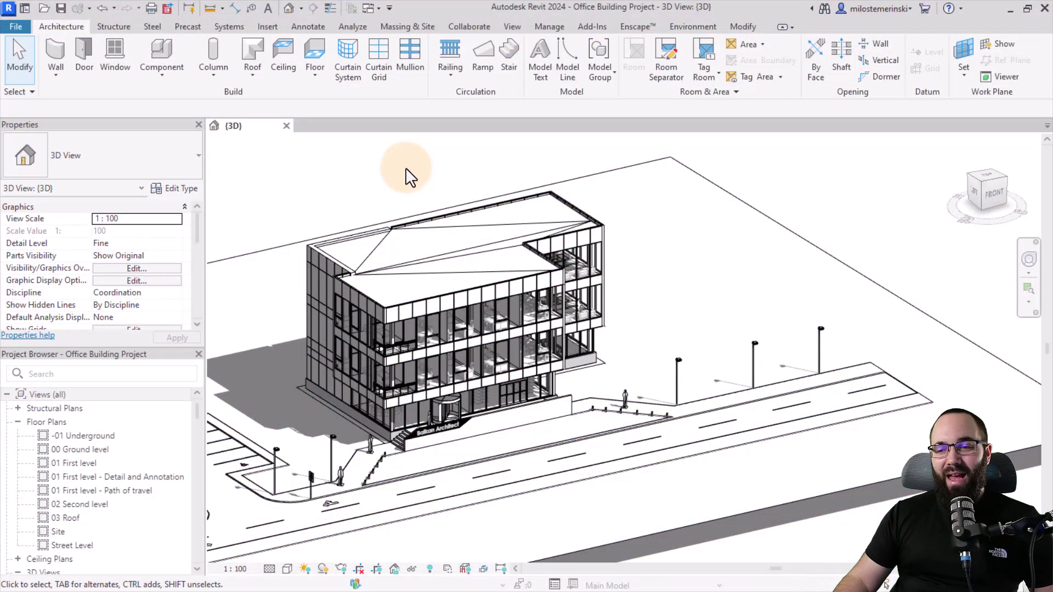
# Step: Start a DWF/DWFx export of the 3D view and review its property and project tabs
pyautogui.keyDown('shift'); pyautogui.moveTo(666, 317); pyautogui.dragTo(704, 320, button='middle'); pyautogui.keyUp('shift')
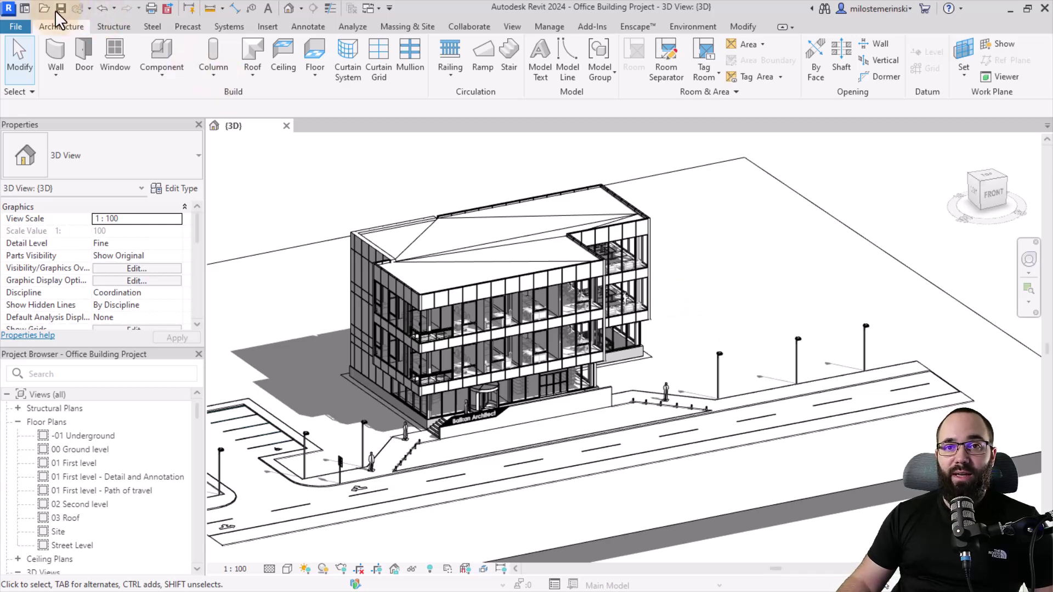
pyautogui.click(20, 24)
pyautogui.moveTo(49, 224)
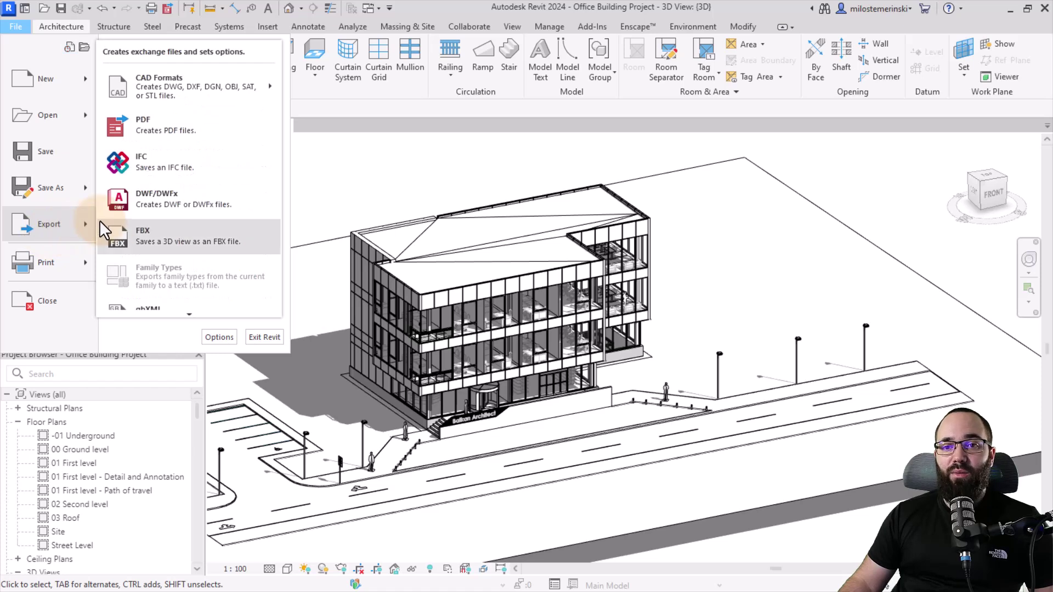
pyautogui.click(170, 203)
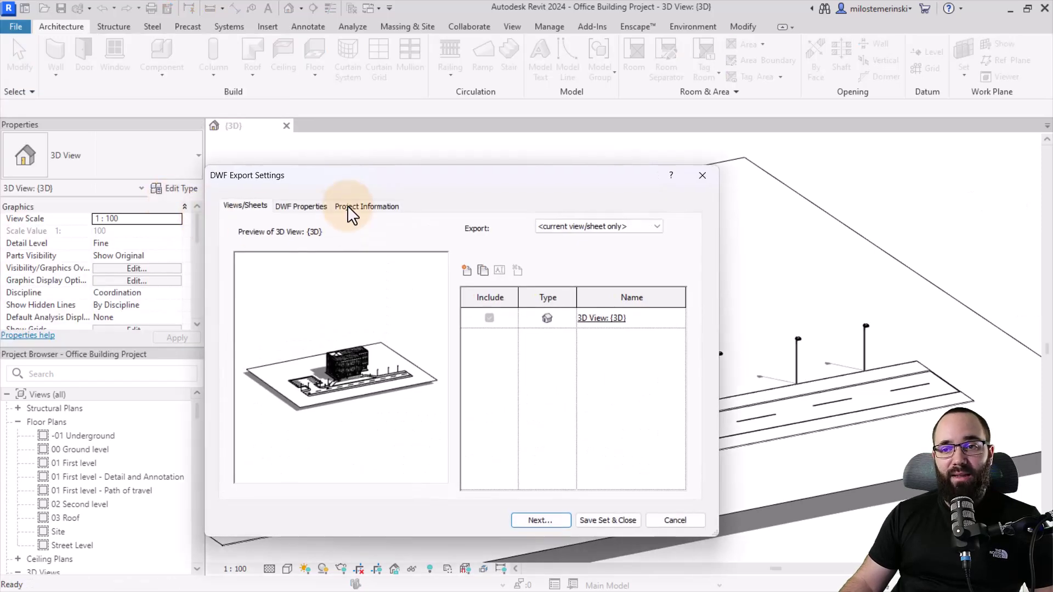
pyautogui.moveTo(306, 155); pyautogui.dragTo(279, 127)
pyautogui.click(239, 155)
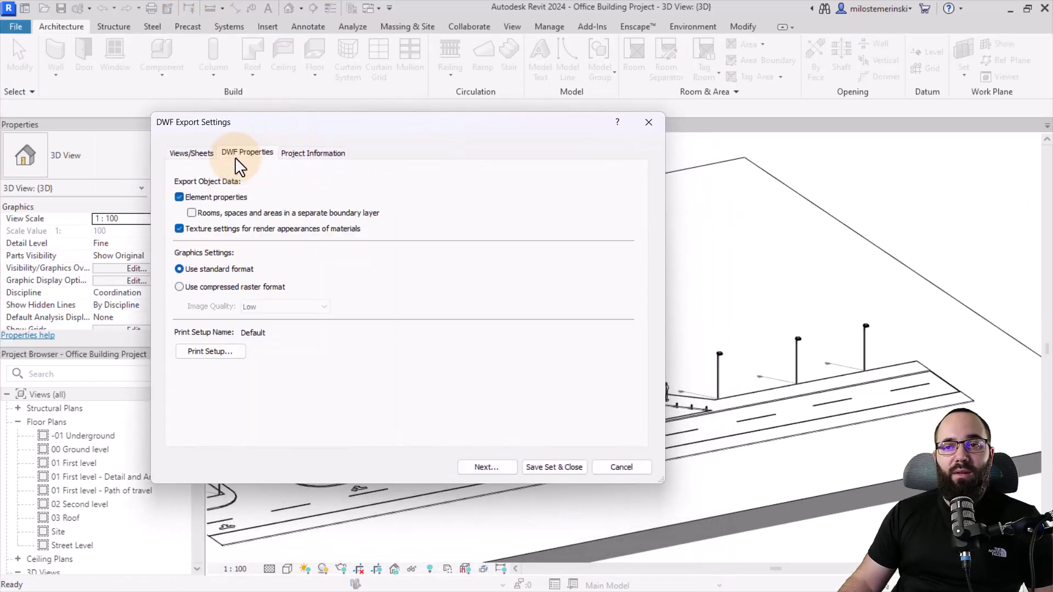
pyautogui.click(307, 154)
pyautogui.click(197, 153)
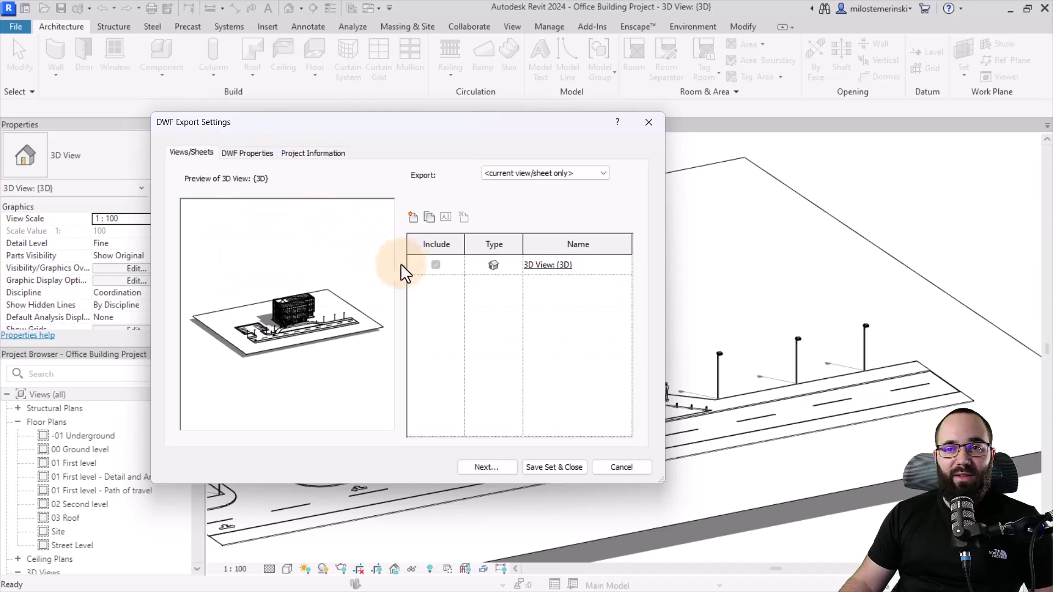
# Step: Export Office Building Project as a DWF (*.dwf) file to the Desktop
pyautogui.click(474, 466)
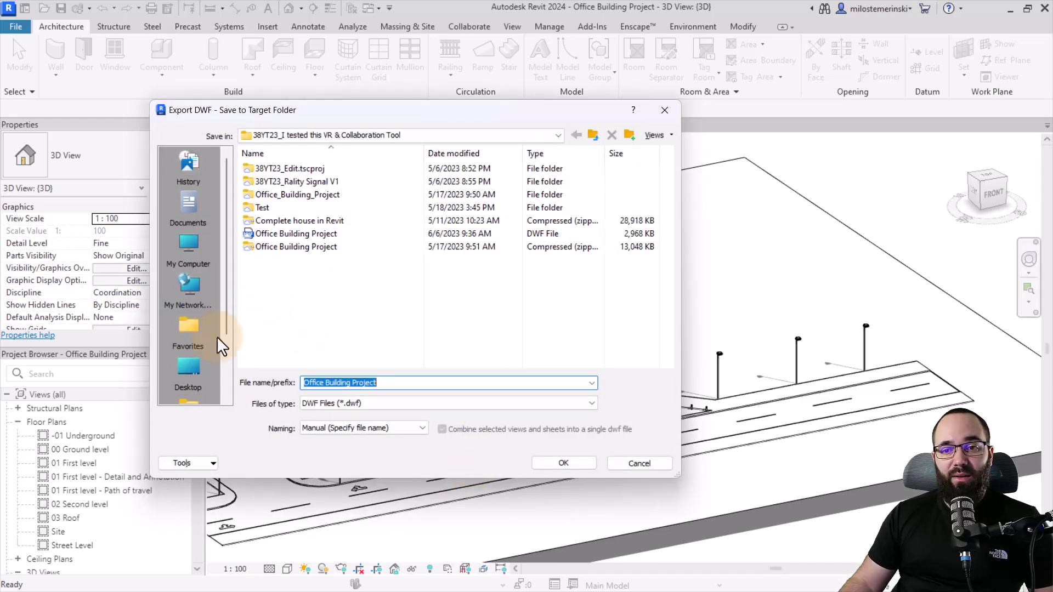
pyautogui.click(180, 379)
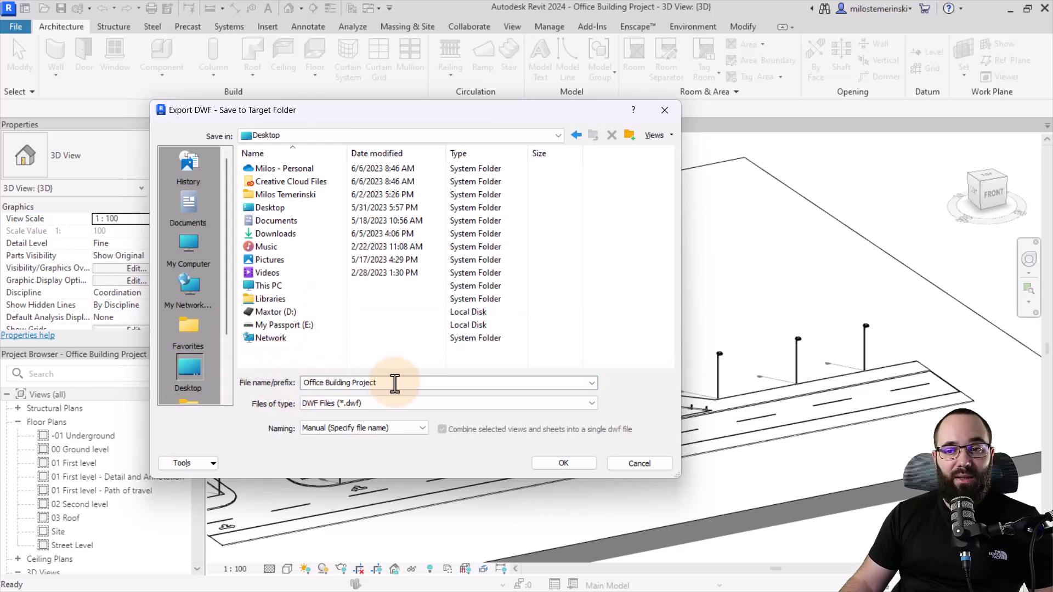
pyautogui.click(378, 401)
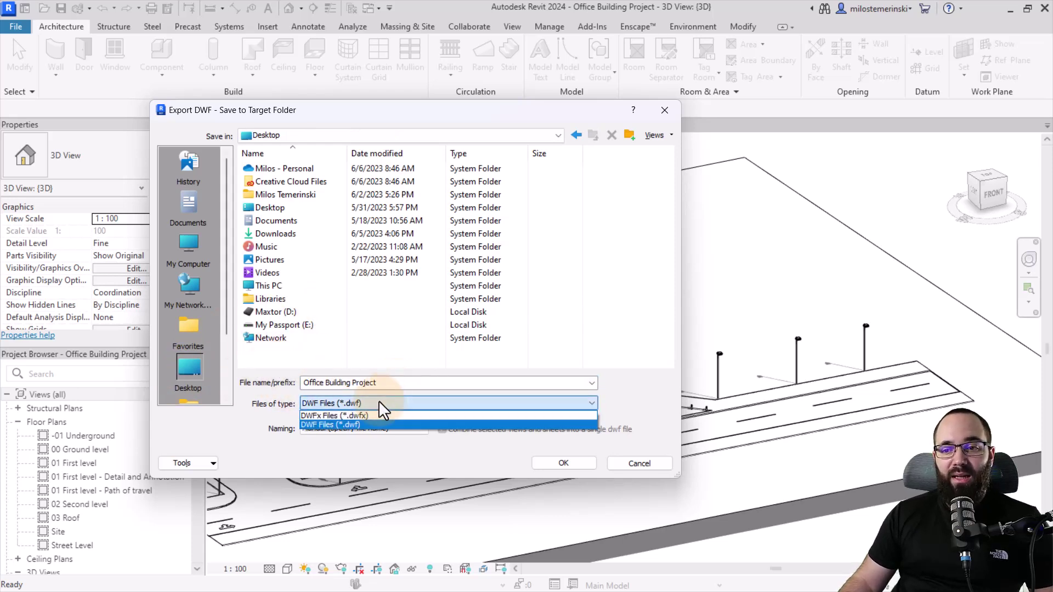
pyautogui.click(312, 425)
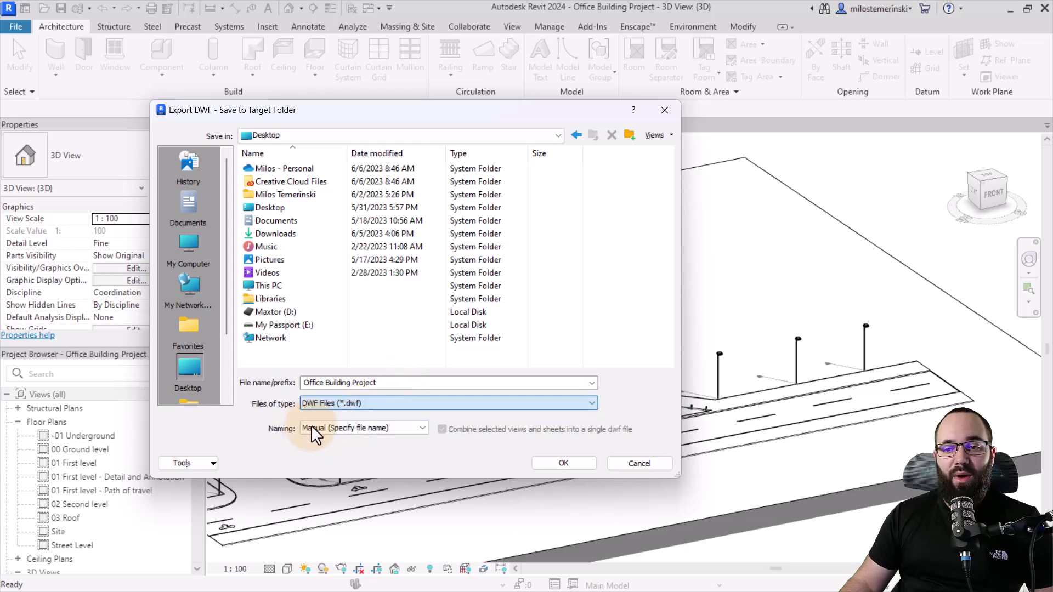
pyautogui.click(575, 463)
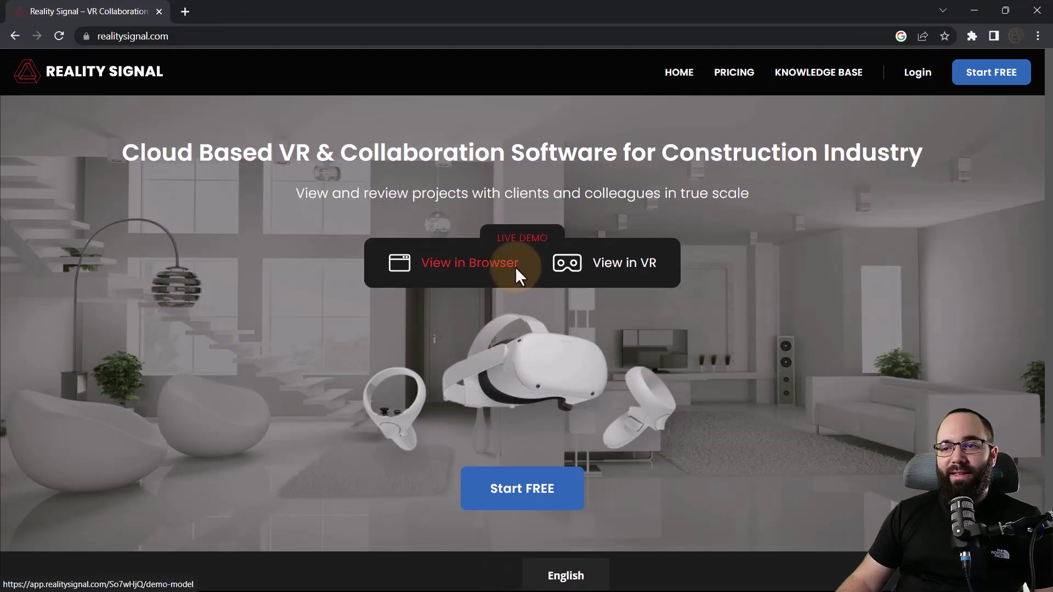
# Step: Create a new project from the admin page and title it House
pyautogui.click(907, 78)
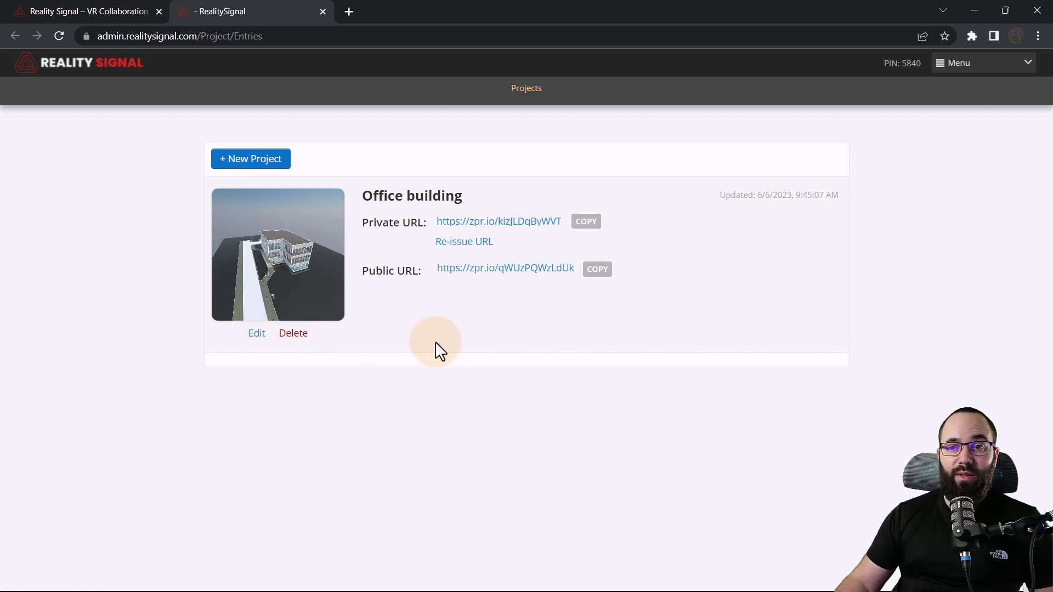
pyautogui.click(357, 195)
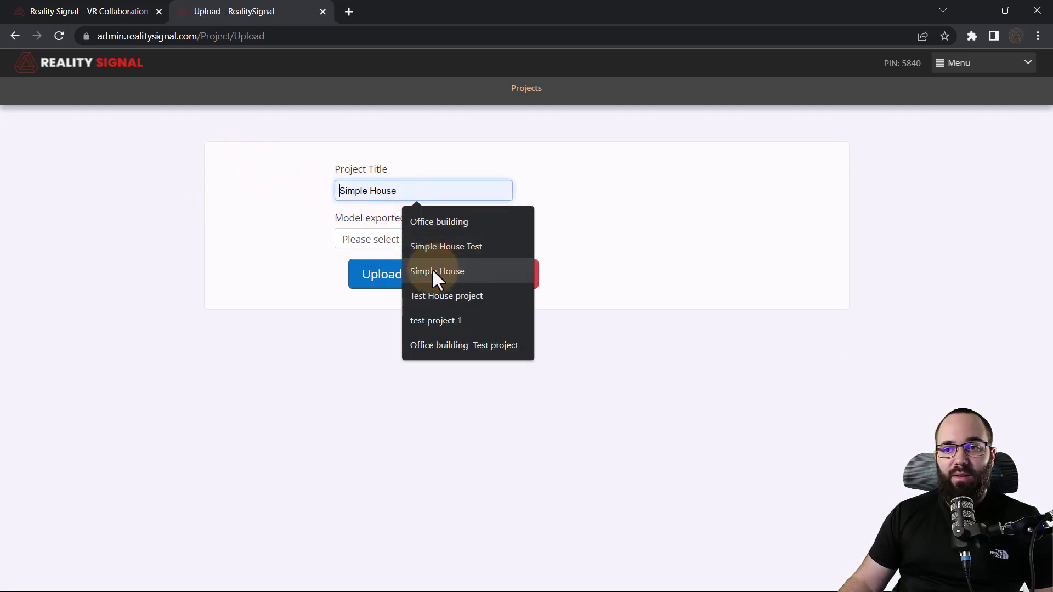
pyautogui.click(432, 268)
pyautogui.doubleClick(363, 190)
pyautogui.press('BackSpace')
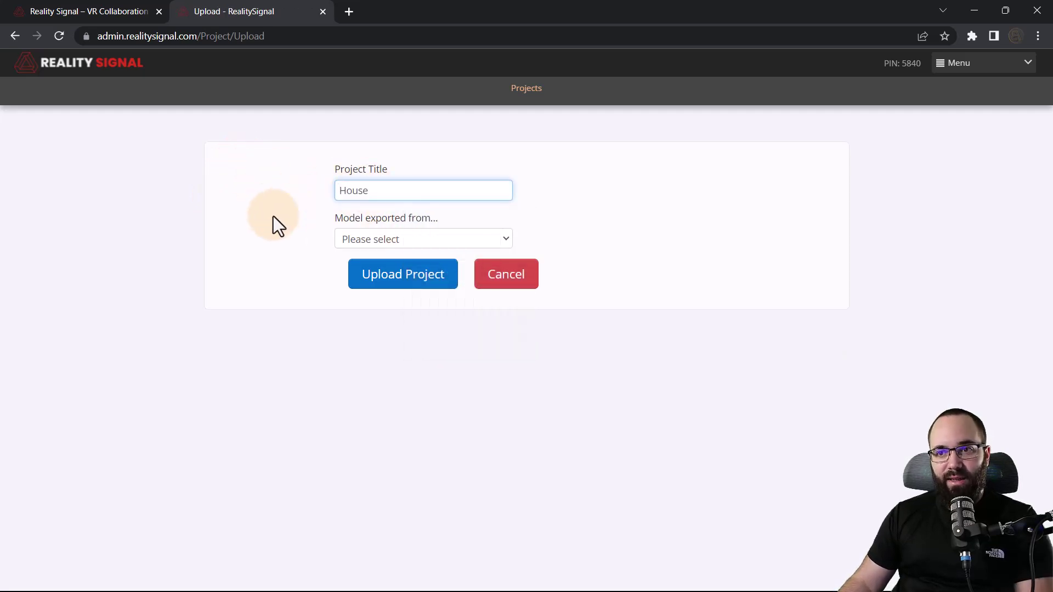
pyautogui.click(275, 216)
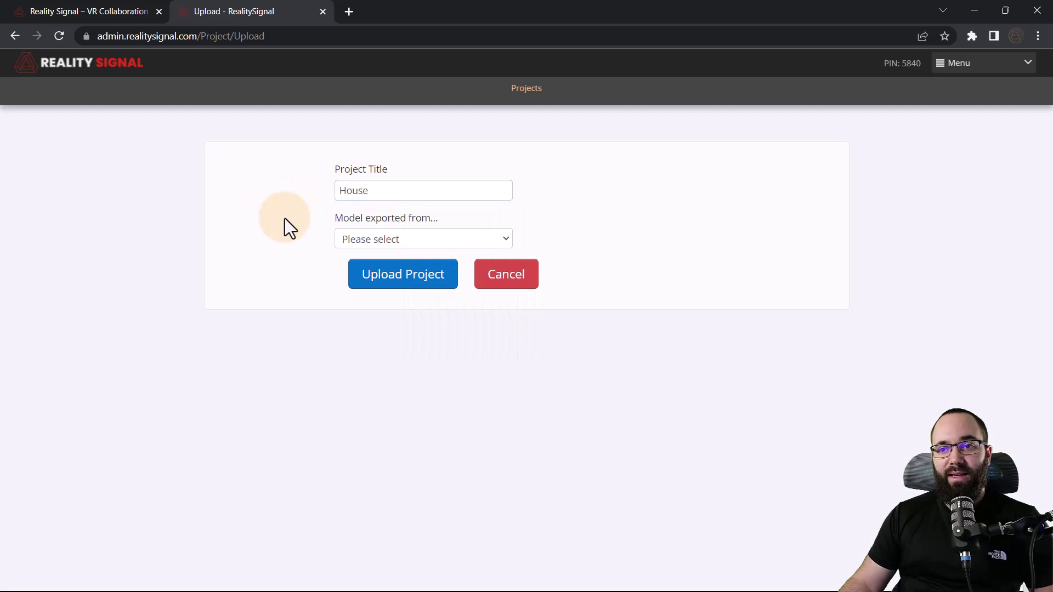
# Step: Mark the model as exported from Revit and drop Office Building Project.dwf into the upload area
pyautogui.click(363, 239)
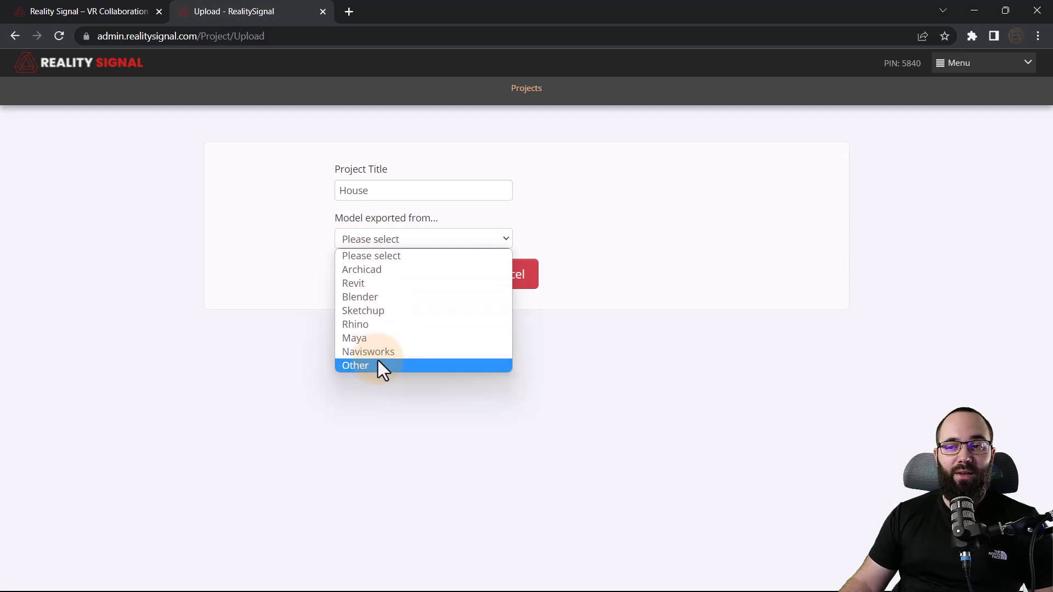
pyautogui.click(355, 286)
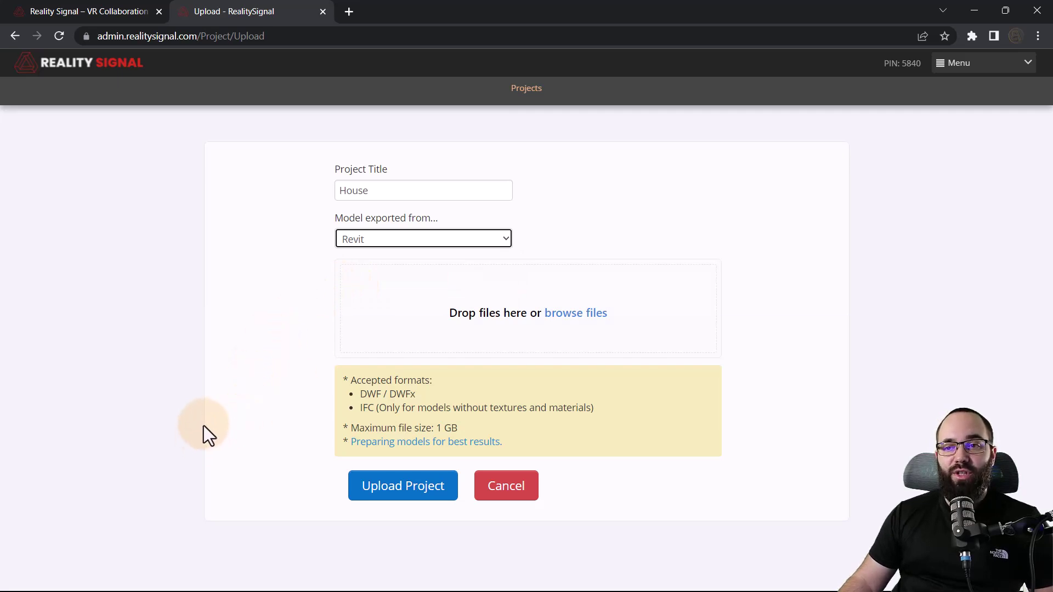
pyautogui.click(426, 301)
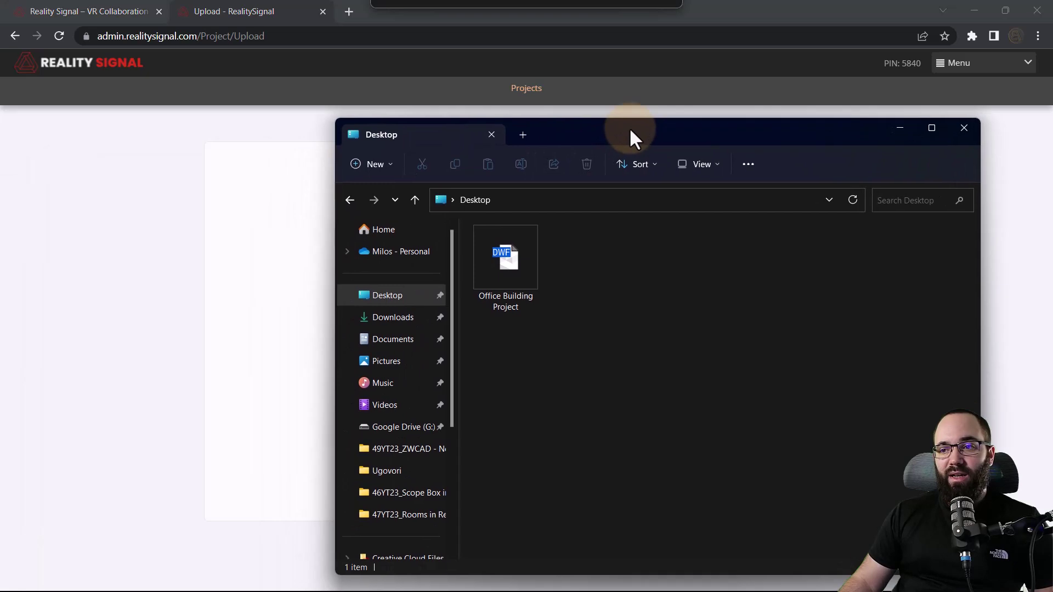
pyautogui.moveTo(369, 178); pyautogui.dragTo(658, 116)
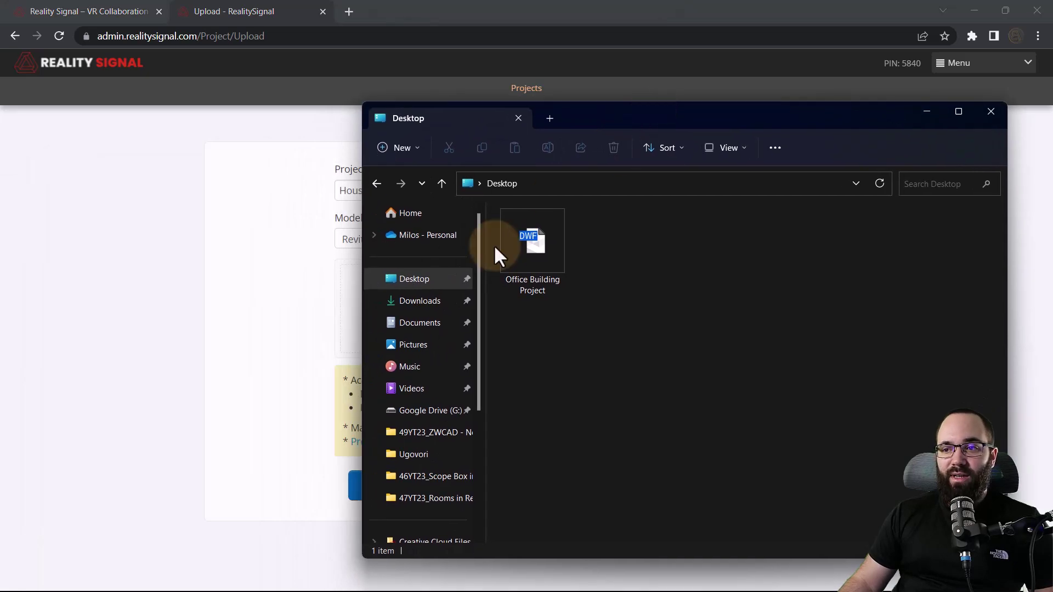
pyautogui.moveTo(526, 248); pyautogui.dragTo(340, 322)
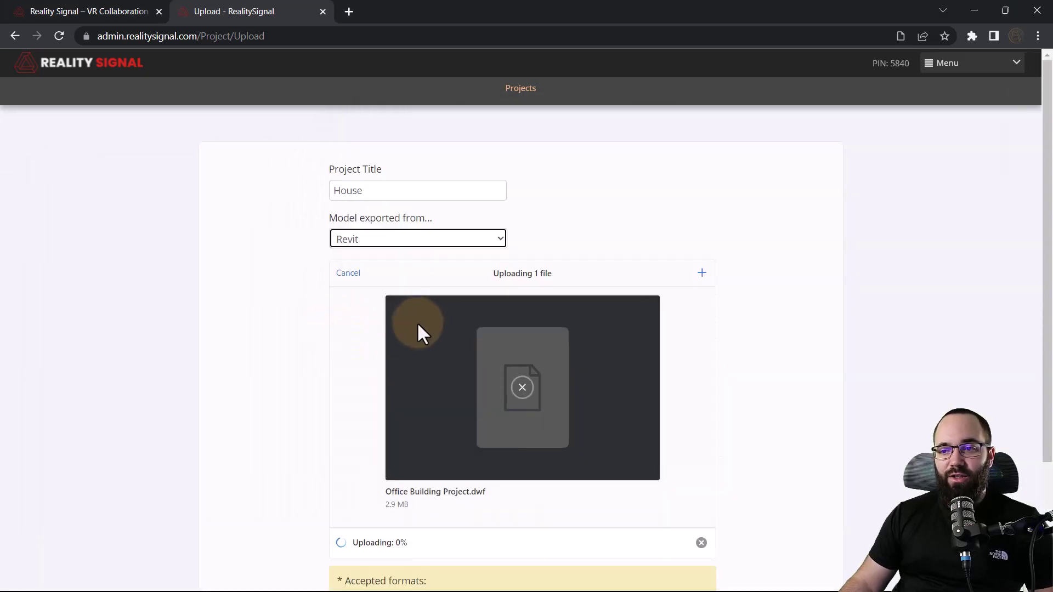
pyautogui.scroll(-2, 445, 313)
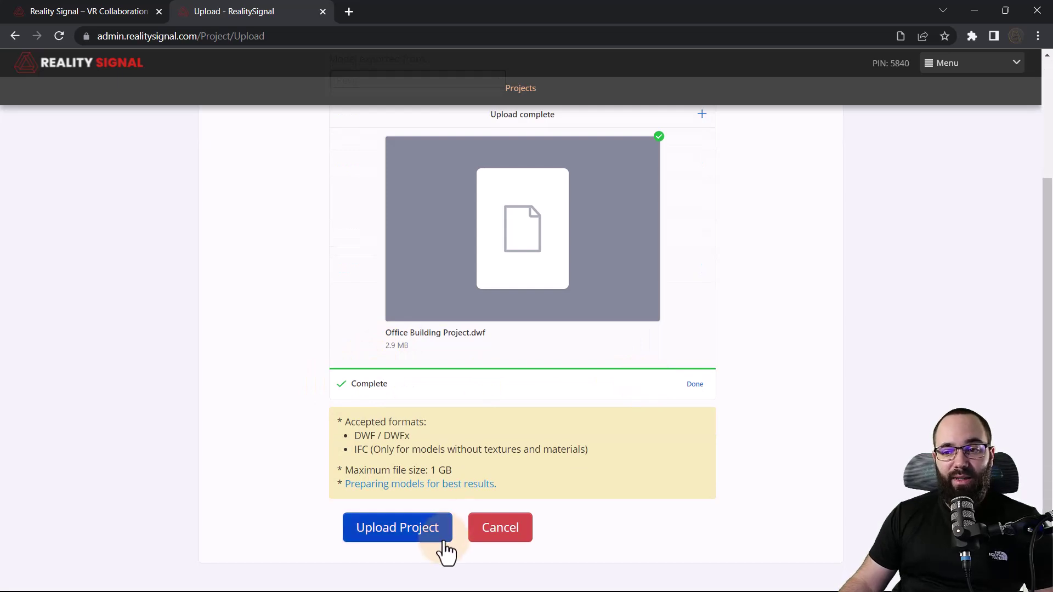
# Step: Submit the House project, then enter the Office building's private room through microphone setup
pyautogui.click(391, 546)
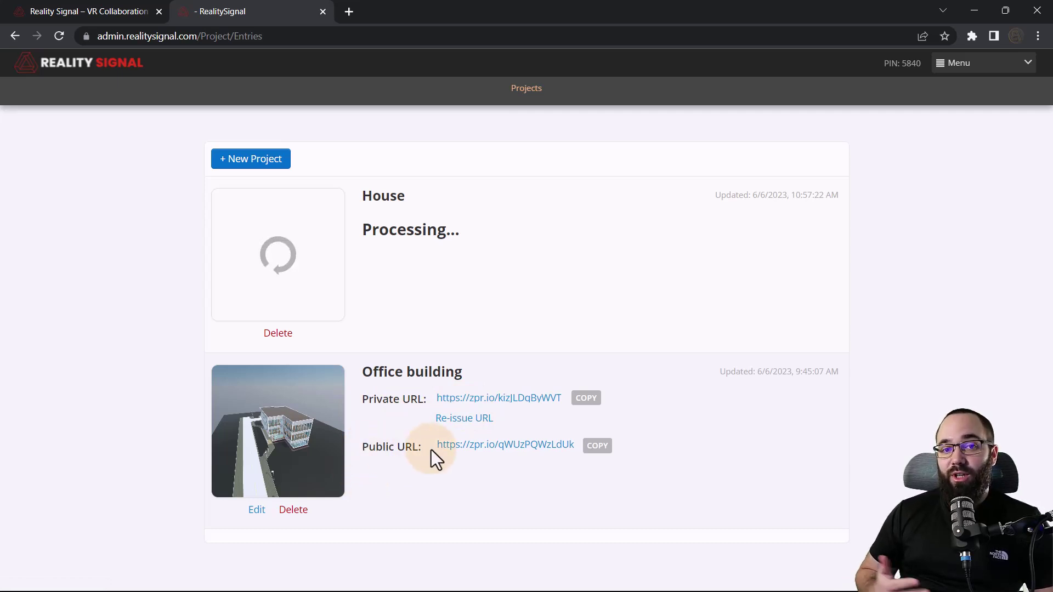
pyautogui.click(467, 403)
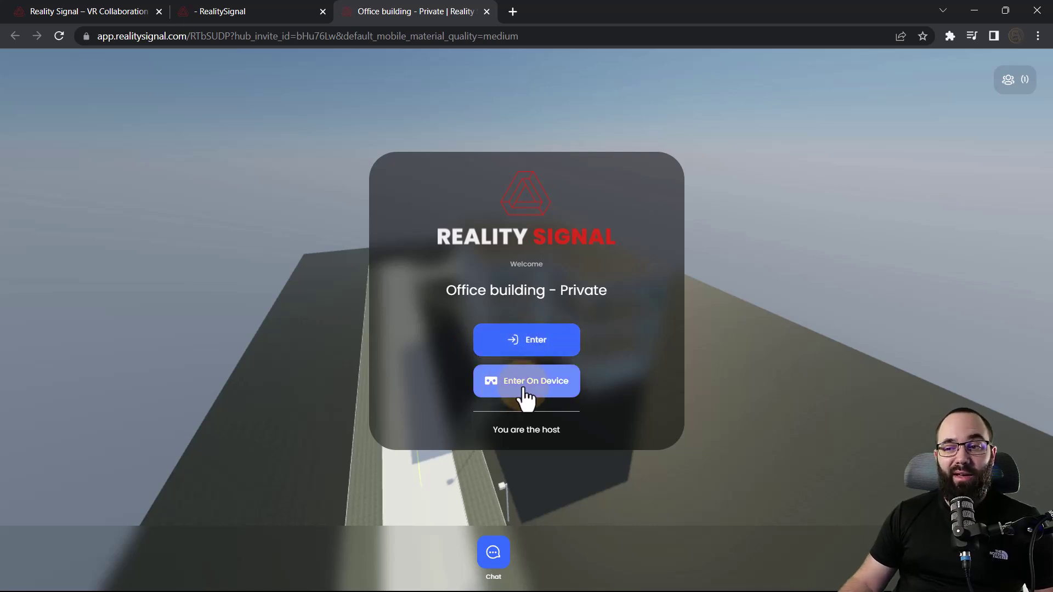
pyautogui.click(531, 349)
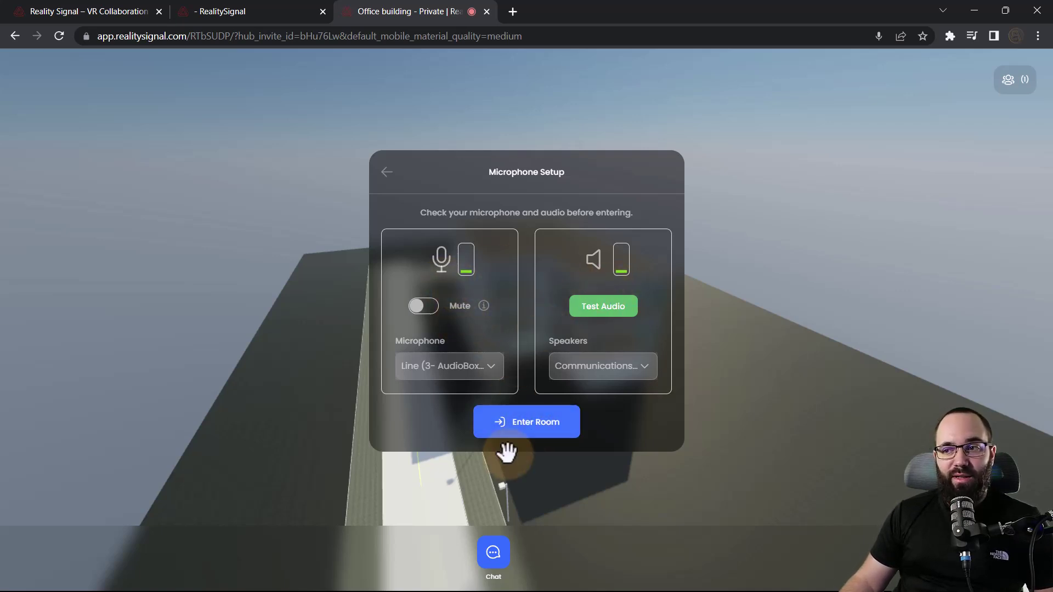
pyautogui.click(540, 437)
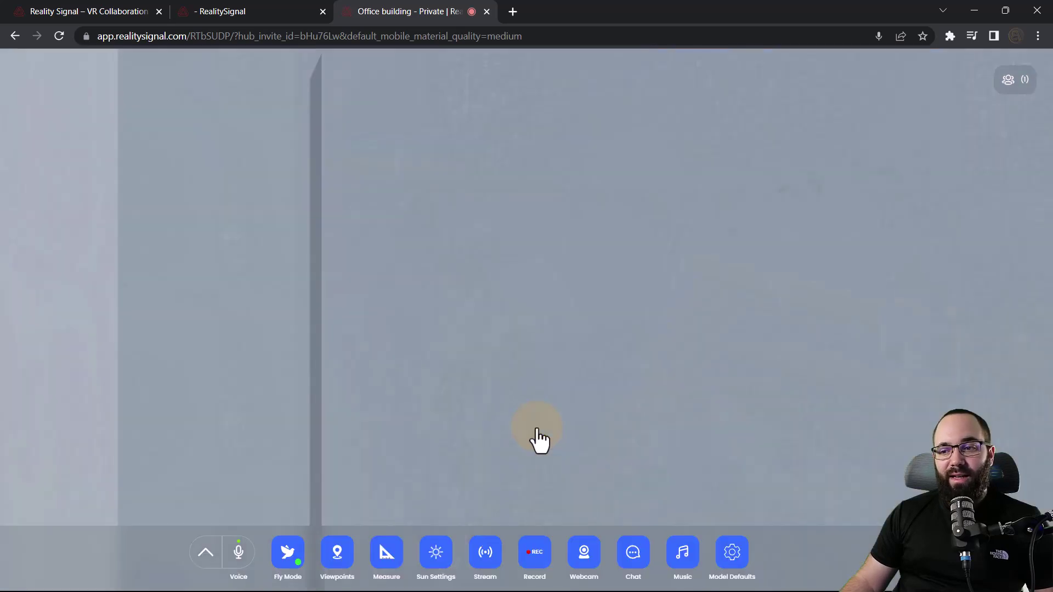
# Step: Back away from the interior and circle around the building to an exterior overview
pyautogui.moveTo(594, 331)
pyautogui.mouseDown()
pyautogui.moveTo(2, 364)
pyautogui.moveTo(94, 329)
pyautogui.moveTo(698, 341)
pyautogui.moveTo(669, 352)
pyautogui.moveTo(696, 404)
pyautogui.moveTo(748, 353)
pyautogui.moveTo(828, 335)
pyautogui.moveTo(696, 358)
pyautogui.moveTo(502, 419)
pyautogui.moveTo(696, 391)
pyautogui.moveTo(606, 397)
pyautogui.moveTo(604, 386)
pyautogui.mouseUp()
pyautogui.press('s')
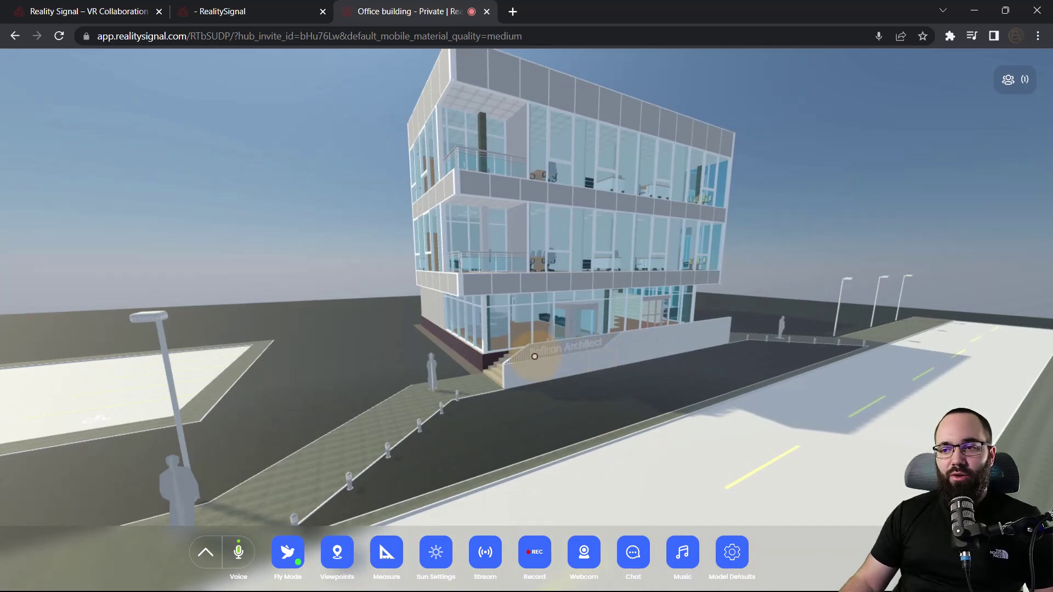
pyautogui.moveTo(534, 356)
pyautogui.mouseDown()
pyautogui.moveTo(537, 301)
pyautogui.moveTo(411, 364)
pyautogui.moveTo(631, 392)
pyautogui.moveTo(615, 348)
pyautogui.moveTo(513, 384)
pyautogui.moveTo(653, 419)
pyautogui.moveTo(564, 369)
pyautogui.moveTo(648, 369)
pyautogui.moveTo(547, 289)
pyautogui.moveTo(554, 433)
pyautogui.moveTo(601, 367)
pyautogui.mouseUp()
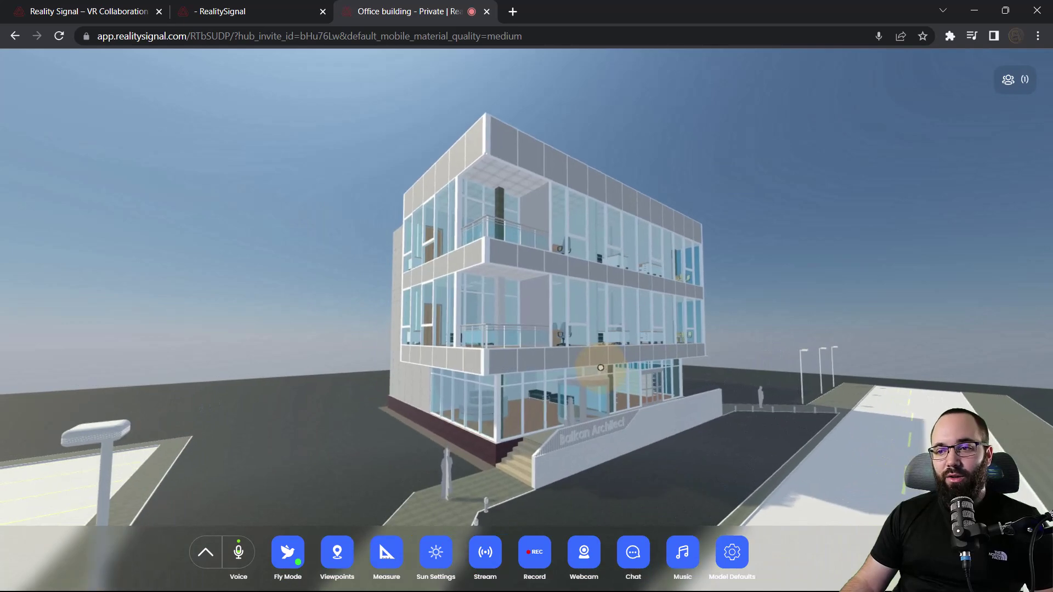
pyautogui.press('d')
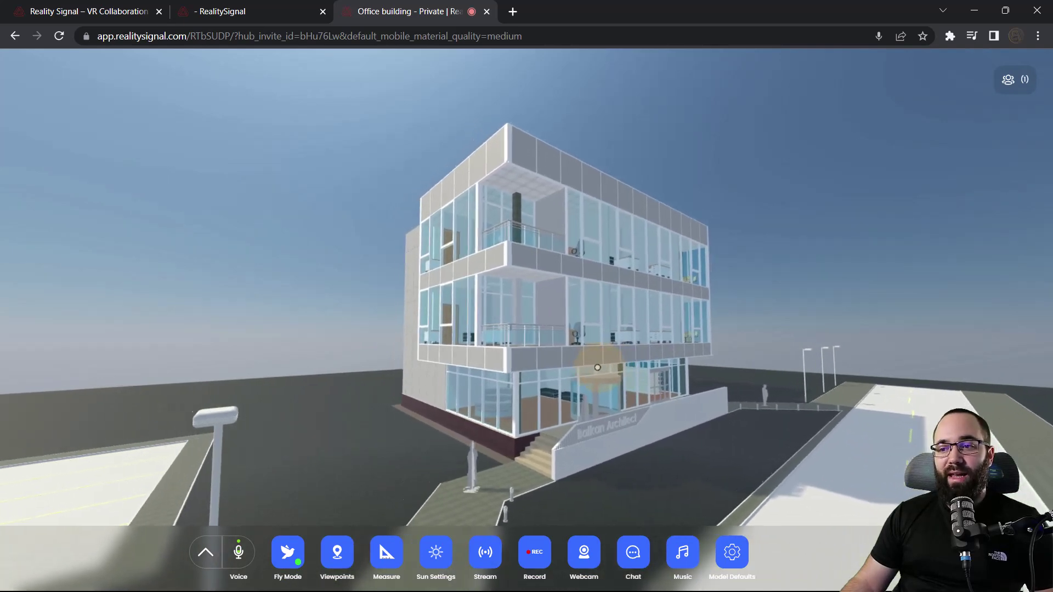
pyautogui.press('w')
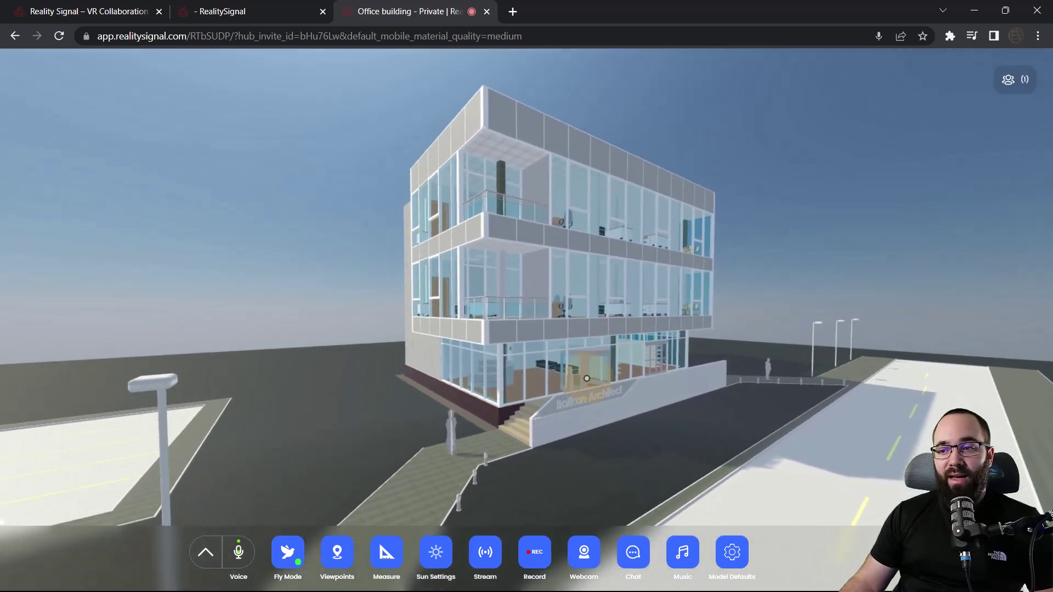
pyautogui.press('q')
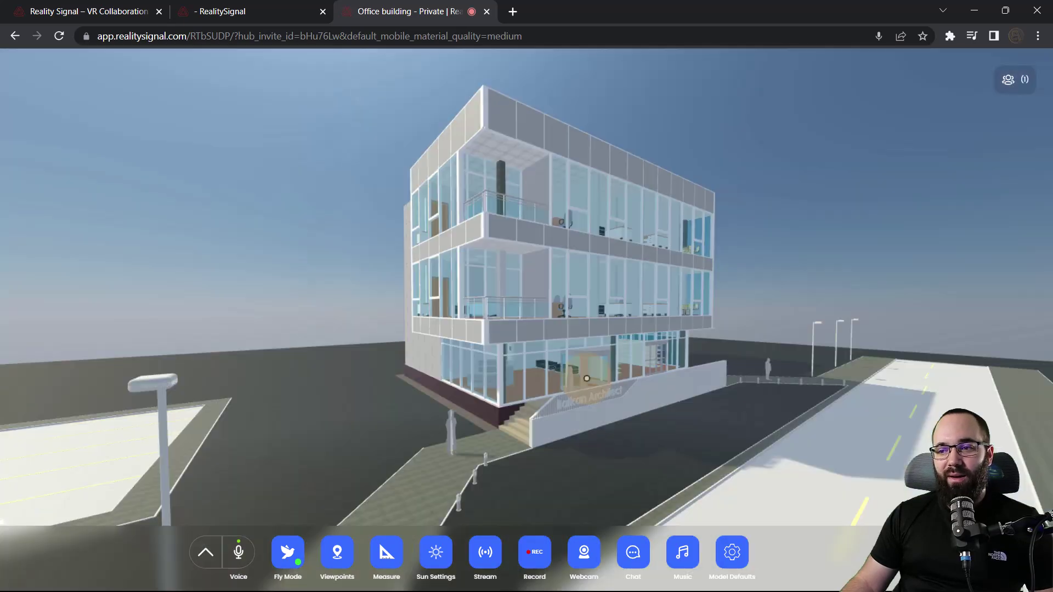
pyautogui.moveTo(586, 378); pyautogui.dragTo(301, 384)
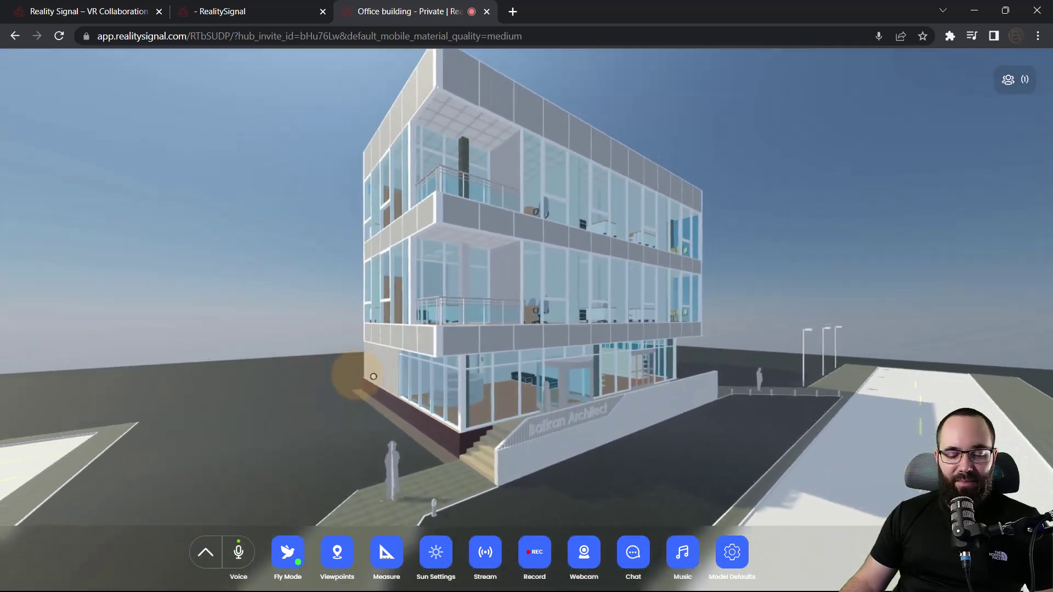
# Step: Travel forward along the road and turn back to face the office building
pyautogui.moveTo(301, 383)
pyautogui.mouseDown()
pyautogui.moveTo(491, 409)
pyautogui.moveTo(377, 396)
pyautogui.moveTo(539, 380)
pyautogui.moveTo(359, 403)
pyautogui.moveTo(640, 348)
pyautogui.moveTo(631, 347)
pyautogui.mouseUp()
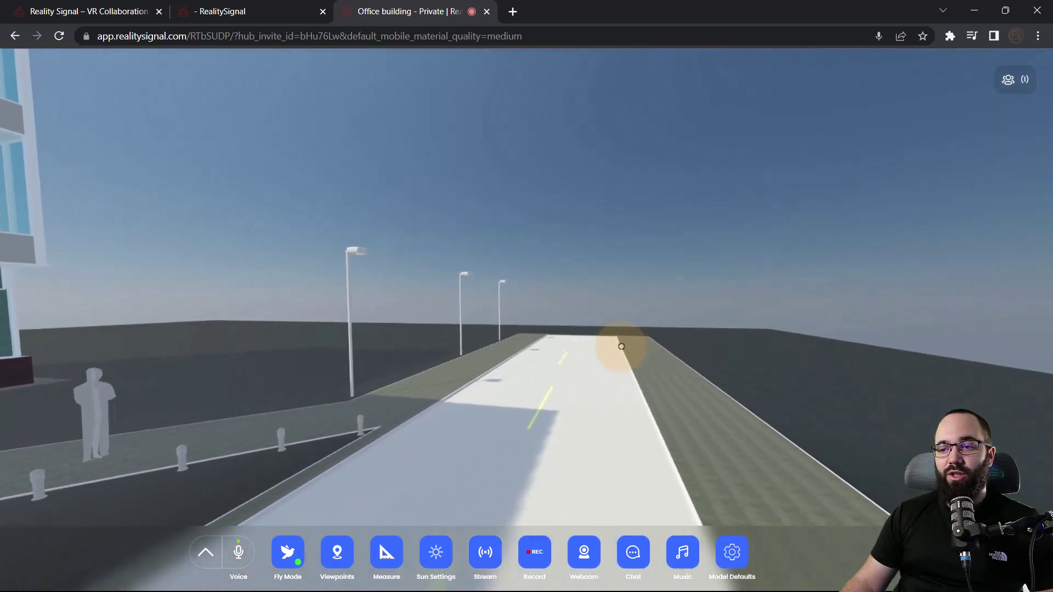
pyautogui.press('w')
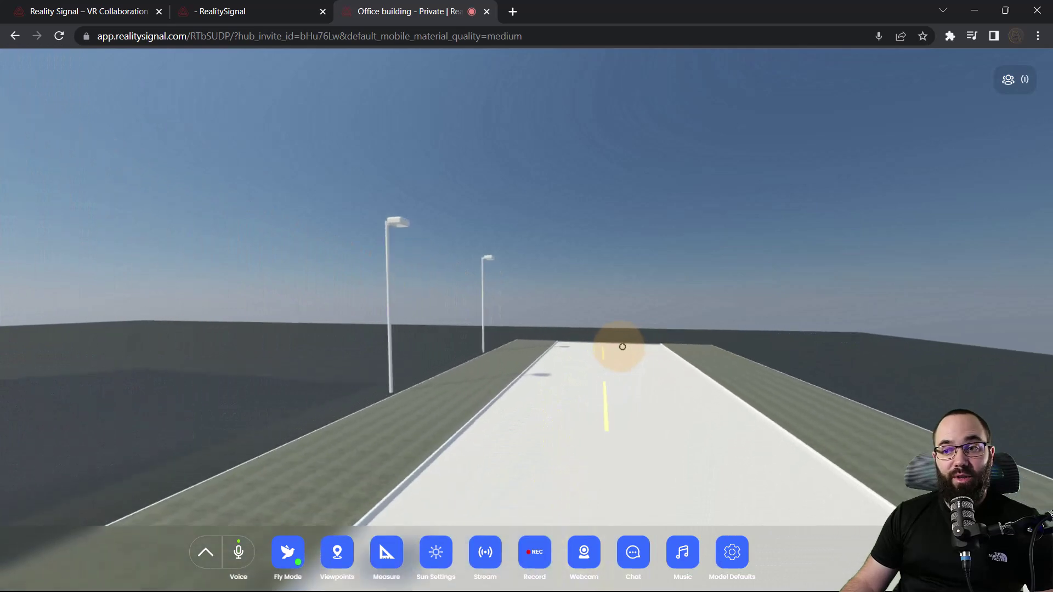
pyautogui.moveTo(621, 346)
pyautogui.mouseDown()
pyautogui.moveTo(294, 353)
pyautogui.moveTo(303, 329)
pyautogui.mouseUp()
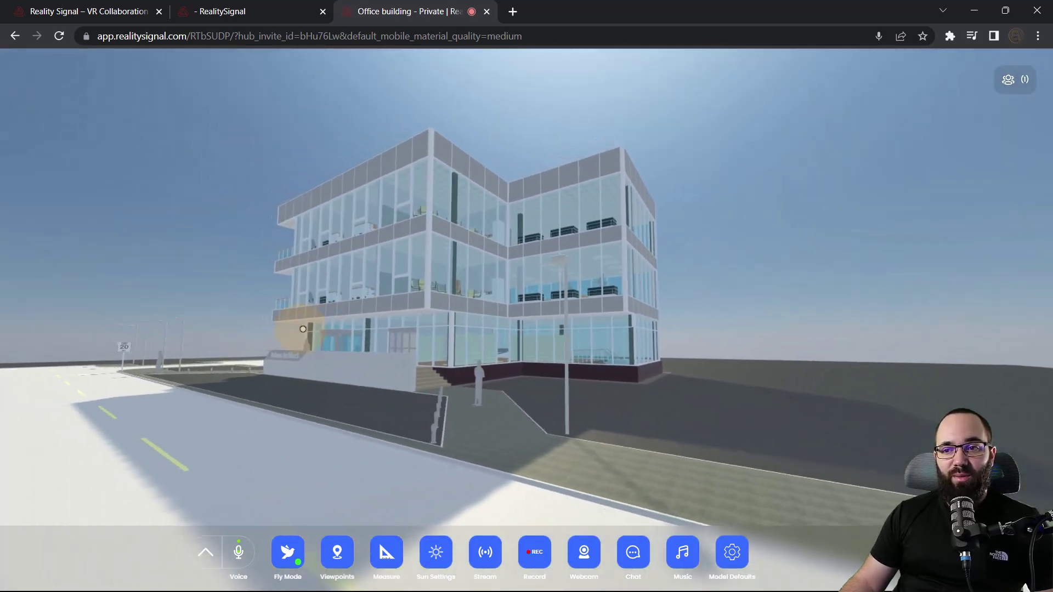
# Step: Enable Fly Mode, fly through the revolving door into the lobby and orbit the building corner
pyautogui.moveTo(328, 459)
pyautogui.mouseDown()
pyautogui.moveTo(302, 461)
pyautogui.moveTo(342, 481)
pyautogui.moveTo(25, 470)
pyautogui.moveTo(522, 482)
pyautogui.moveTo(799, 505)
pyautogui.moveTo(799, 523)
pyautogui.moveTo(606, 493)
pyautogui.moveTo(12, 488)
pyautogui.moveTo(377, 540)
pyautogui.moveTo(146, 498)
pyautogui.moveTo(286, 567)
pyautogui.mouseUp()
pyautogui.click(286, 567)
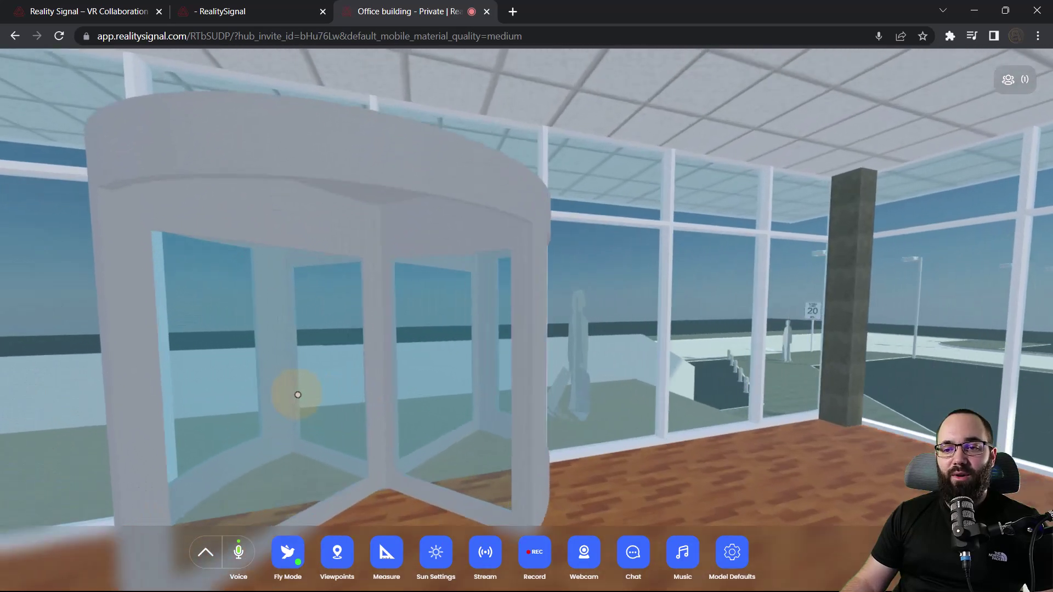
pyautogui.moveTo(293, 400)
pyautogui.mouseDown()
pyautogui.moveTo(301, 384)
pyautogui.moveTo(387, 363)
pyautogui.moveTo(863, 398)
pyautogui.moveTo(785, 362)
pyautogui.mouseUp()
pyautogui.moveTo(719, 358)
pyautogui.mouseDown()
pyautogui.moveTo(789, 370)
pyautogui.moveTo(743, 357)
pyautogui.moveTo(751, 330)
pyautogui.mouseUp()
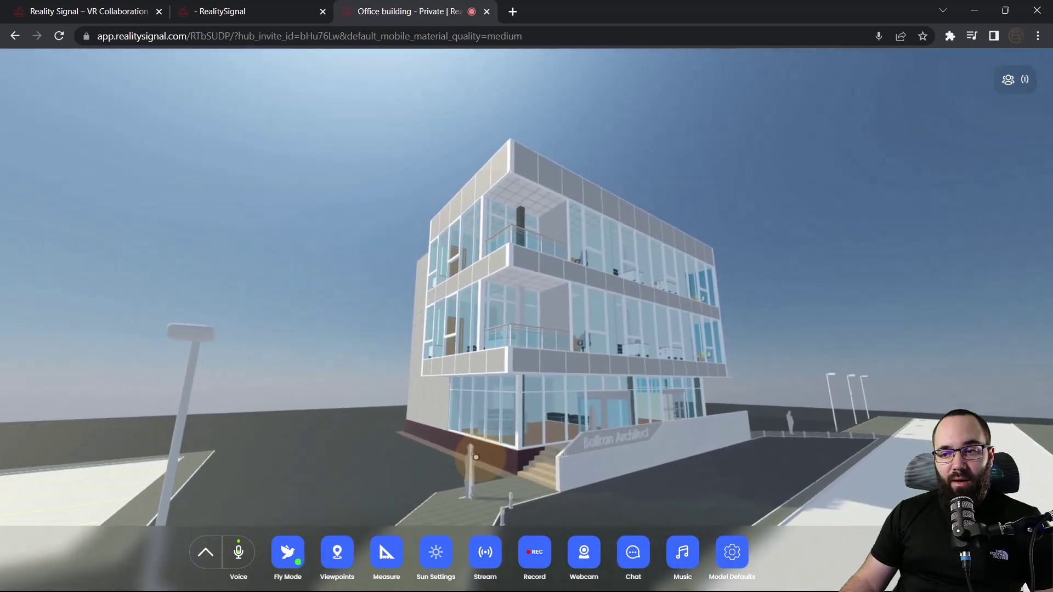
pyautogui.moveTo(502, 466)
pyautogui.mouseDown()
pyautogui.moveTo(486, 464)
pyautogui.moveTo(441, 511)
pyautogui.moveTo(447, 486)
pyautogui.moveTo(796, 429)
pyautogui.moveTo(823, 482)
pyautogui.moveTo(828, 400)
pyautogui.moveTo(760, 569)
pyautogui.moveTo(773, 510)
pyautogui.moveTo(759, 501)
pyautogui.mouseUp()
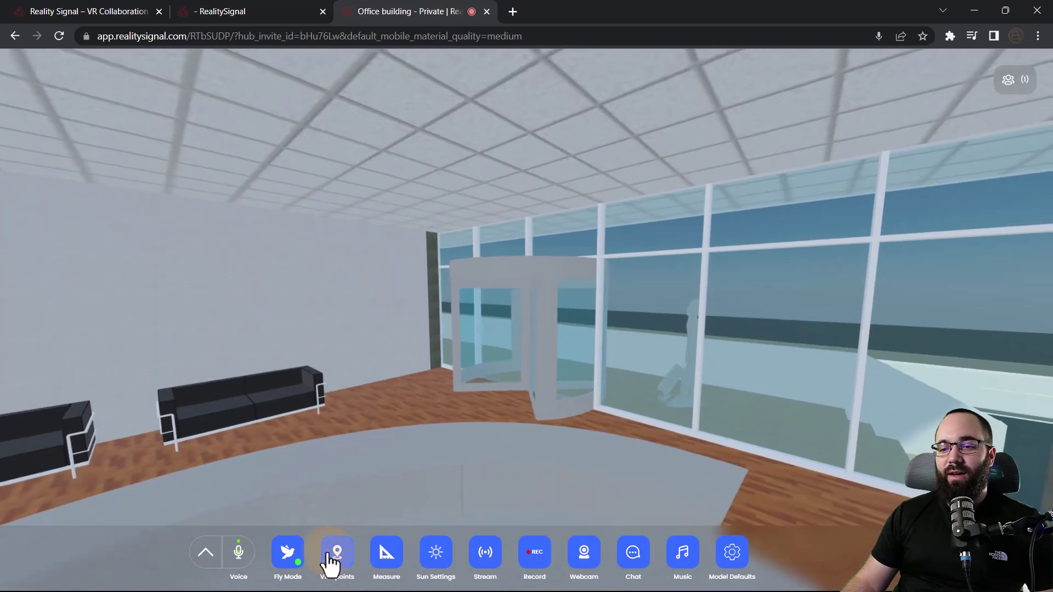
# Step: Save a CEO viewpoint from the upper-floor office facing the glass facade
pyautogui.click(335, 557)
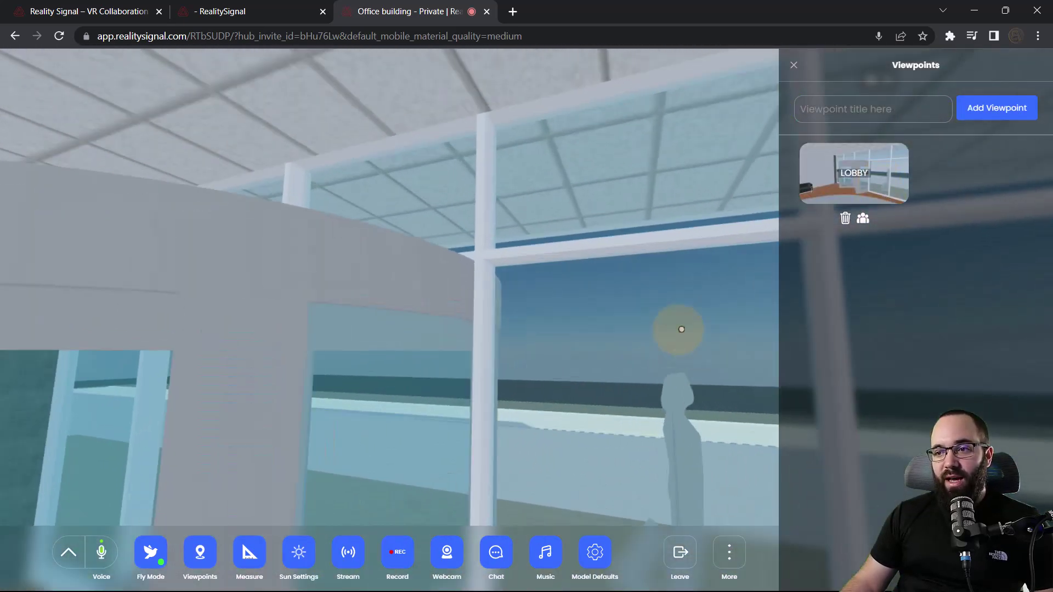
pyautogui.moveTo(645, 276)
pyautogui.mouseDown()
pyautogui.moveTo(810, 325)
pyautogui.moveTo(1042, 322)
pyautogui.mouseUp()
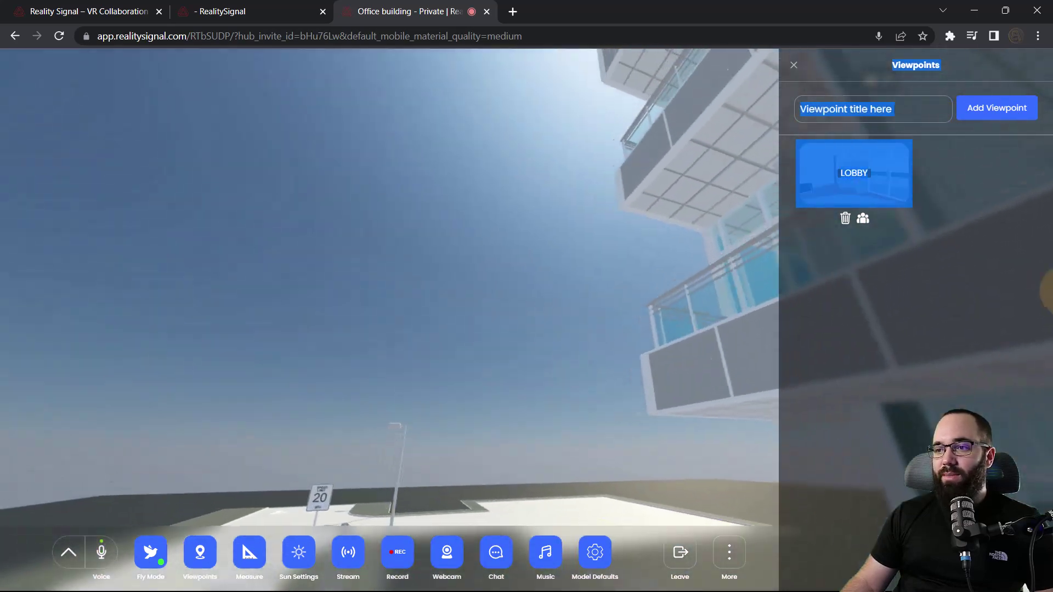
pyautogui.moveTo(371, 318)
pyautogui.mouseDown()
pyautogui.moveTo(651, 313)
pyautogui.moveTo(606, 236)
pyautogui.moveTo(545, 275)
pyautogui.moveTo(545, 305)
pyautogui.moveTo(457, 323)
pyautogui.moveTo(463, 301)
pyautogui.moveTo(463, 357)
pyautogui.moveTo(554, 310)
pyautogui.moveTo(526, 336)
pyautogui.moveTo(164, 447)
pyautogui.moveTo(222, 397)
pyautogui.moveTo(235, 324)
pyautogui.moveTo(211, 452)
pyautogui.moveTo(231, 395)
pyautogui.moveTo(212, 381)
pyautogui.moveTo(176, 387)
pyautogui.moveTo(473, 329)
pyautogui.mouseUp()
pyautogui.click(866, 118)
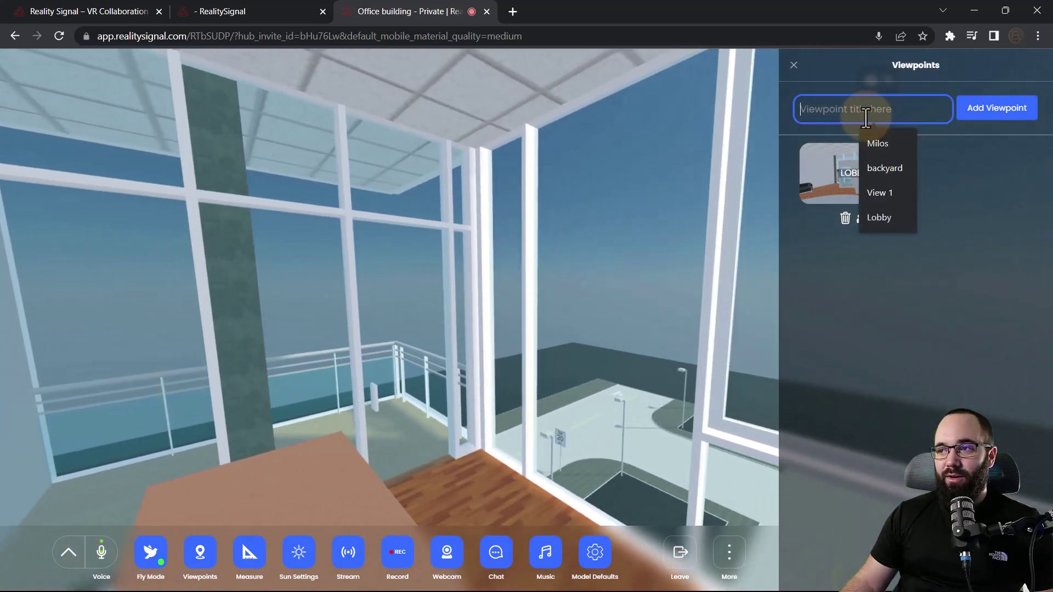
pyautogui.write('CEO')
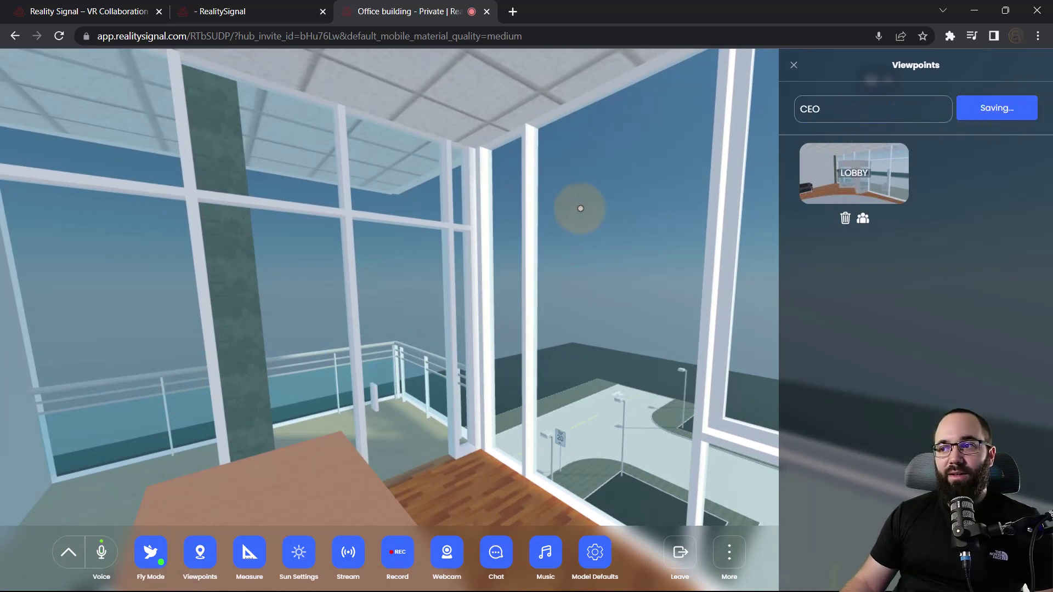
pyautogui.moveTo(580, 209)
pyautogui.mouseDown()
pyautogui.moveTo(485, 235)
pyautogui.moveTo(484, 323)
pyautogui.moveTo(426, 329)
pyautogui.moveTo(499, 330)
pyautogui.moveTo(453, 315)
pyautogui.moveTo(827, 309)
pyautogui.mouseUp()
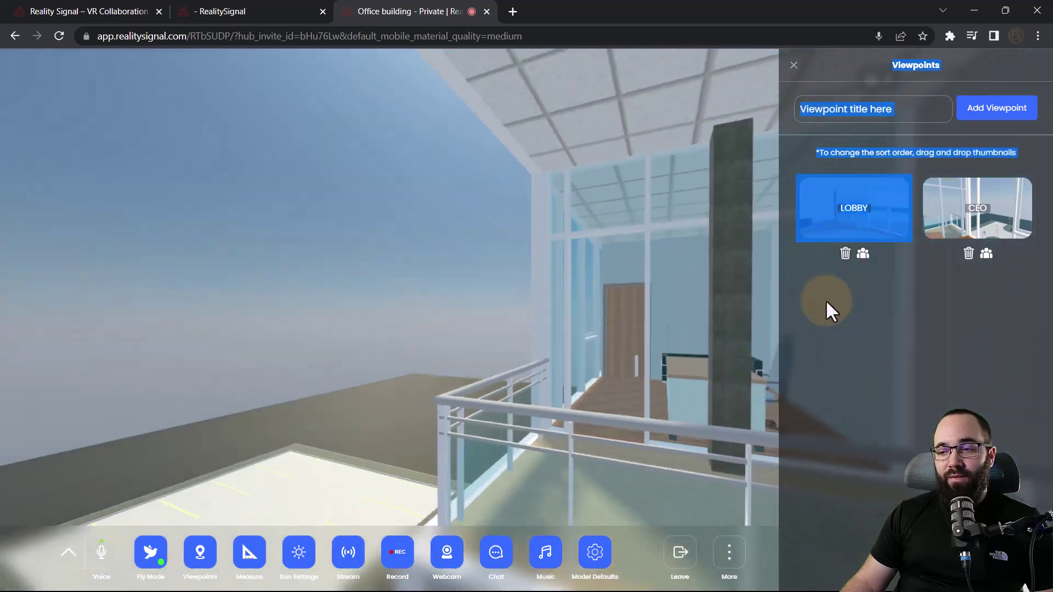
pyautogui.moveTo(464, 297); pyautogui.dragTo(634, 298)
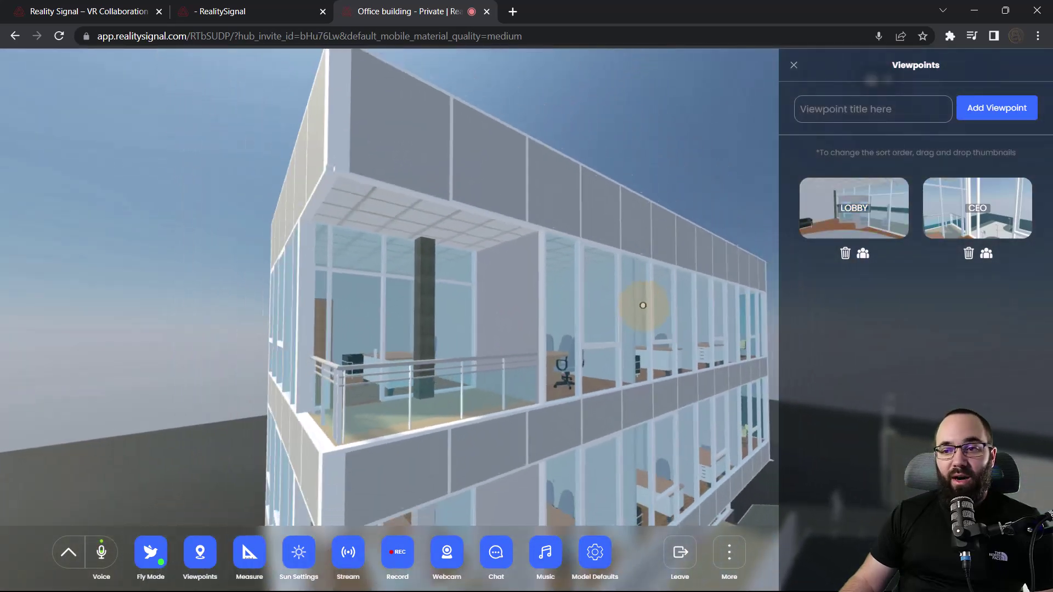
# Step: Jump between the saved Lobby and CEO viewpoints
pyautogui.click(876, 236)
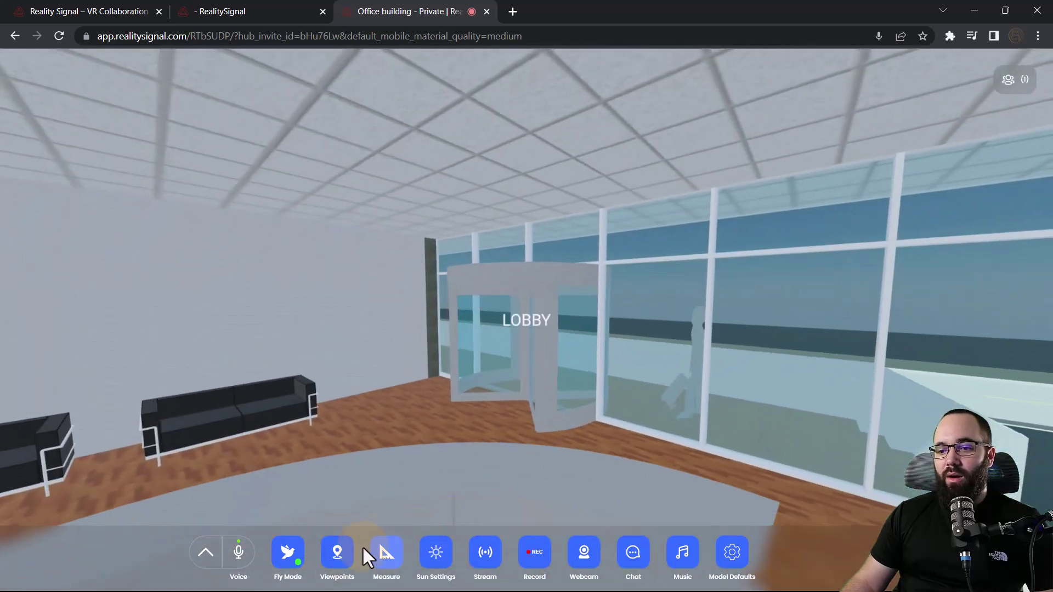
pyautogui.click(339, 556)
pyautogui.click(1025, 183)
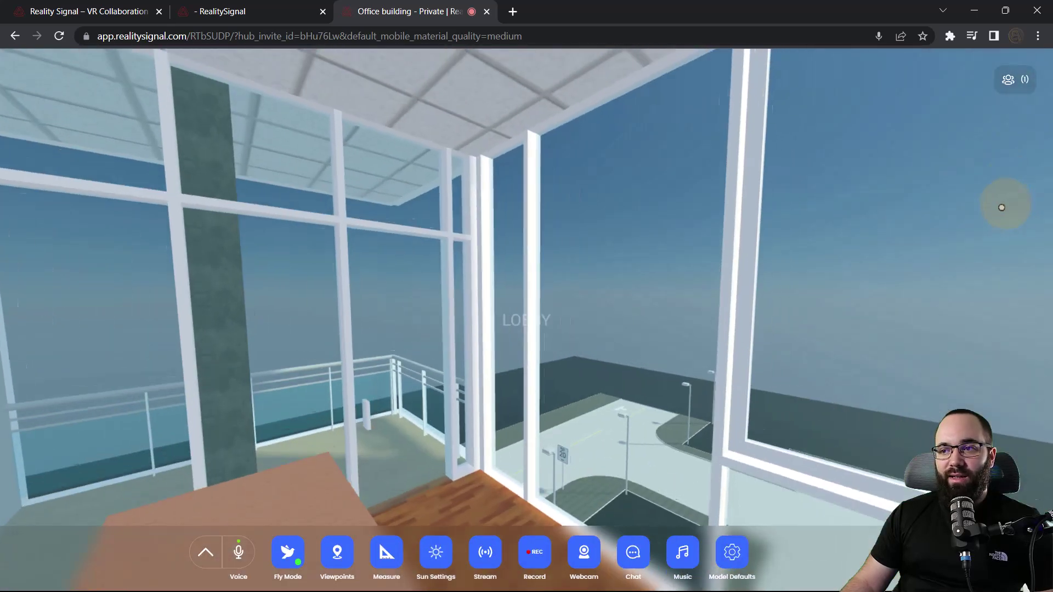
# Step: Fly out over the parking lot and approach the building's side and ramp
pyautogui.press('w')
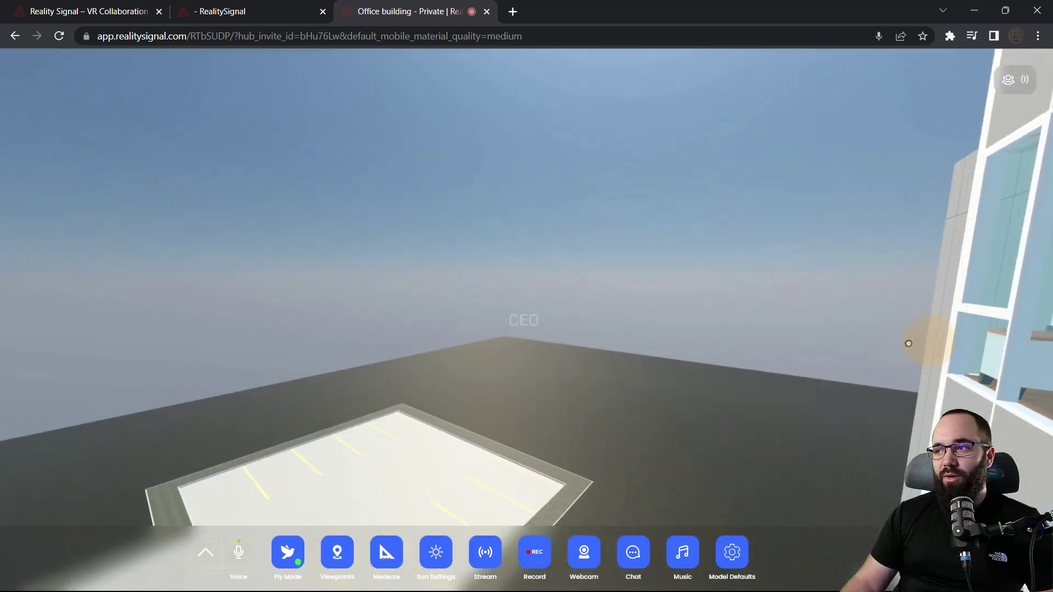
pyautogui.moveTo(608, 340)
pyautogui.mouseDown()
pyautogui.moveTo(524, 339)
pyautogui.moveTo(656, 372)
pyautogui.mouseUp()
pyautogui.press('s')
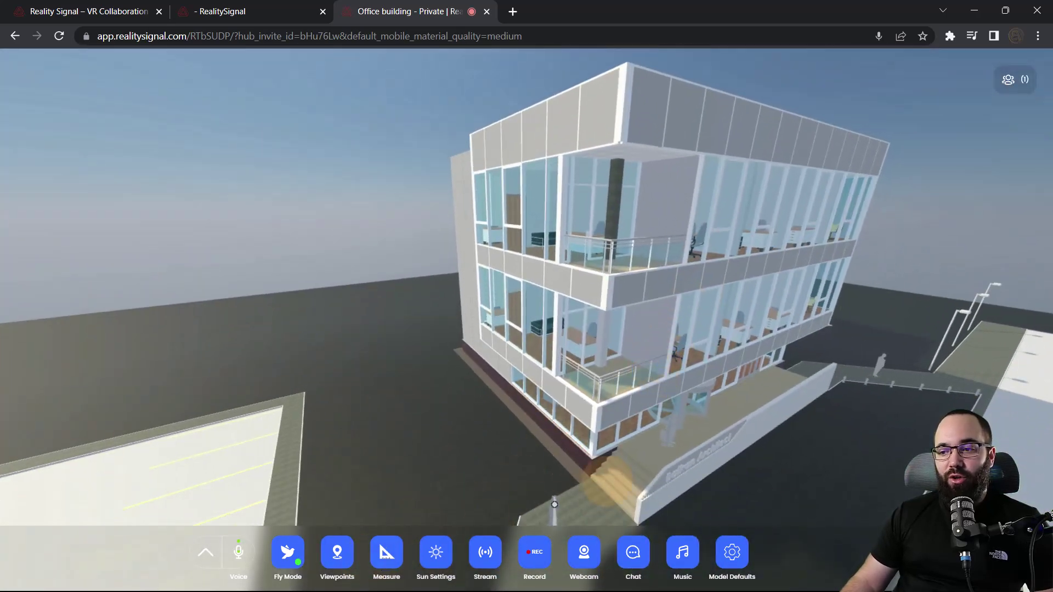
pyautogui.moveTo(610, 485)
pyautogui.mouseDown()
pyautogui.moveTo(649, 496)
pyautogui.moveTo(543, 451)
pyautogui.moveTo(576, 400)
pyautogui.moveTo(547, 396)
pyautogui.mouseUp()
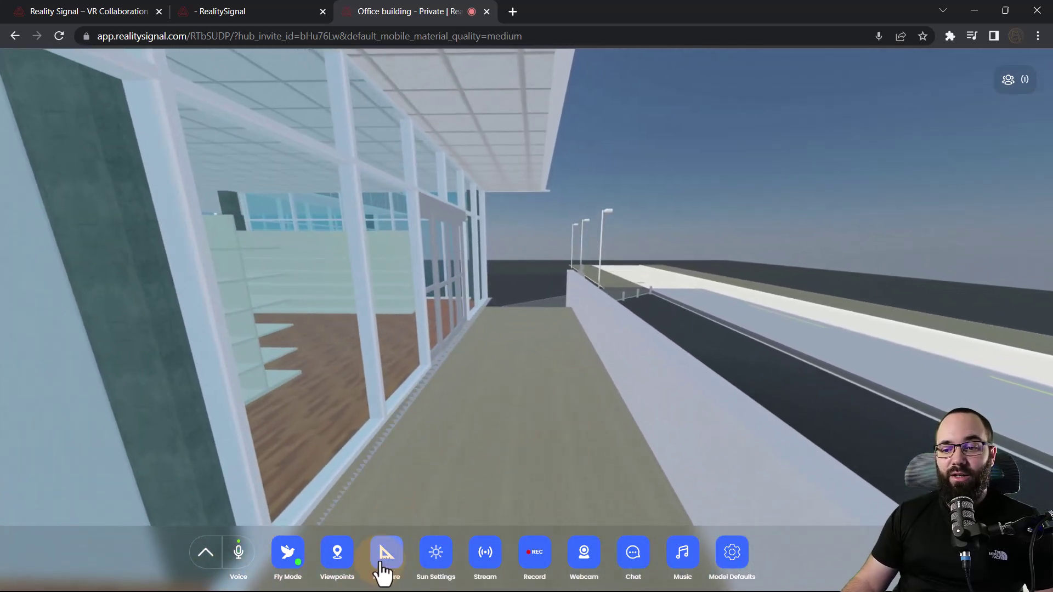
# Step: Measure across the terrace floor and up to the overhang, then stop measuring
pyautogui.click(384, 566)
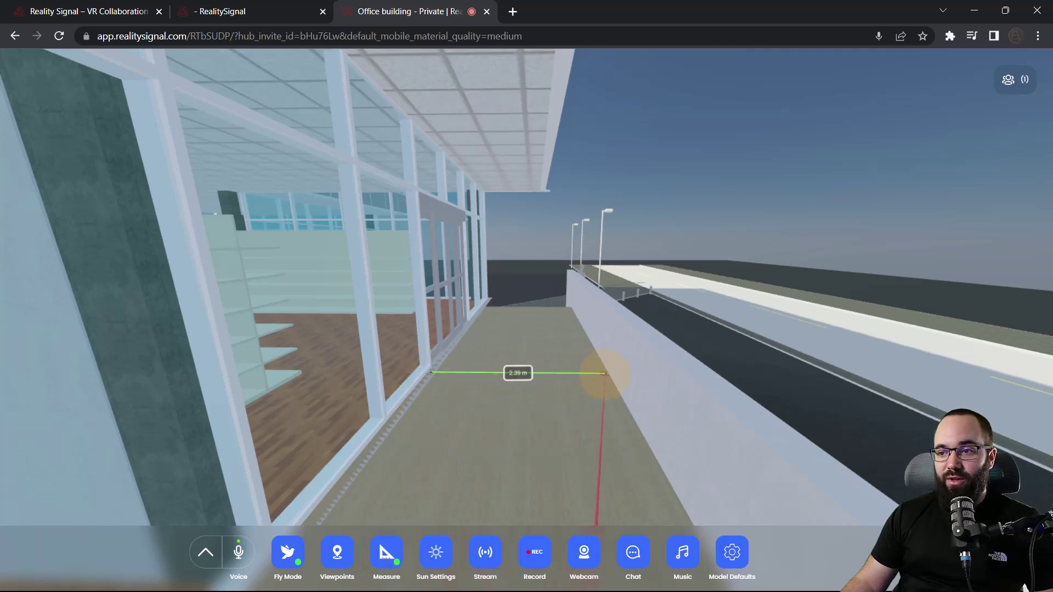
pyautogui.moveTo(530, 394); pyautogui.dragTo(522, 363)
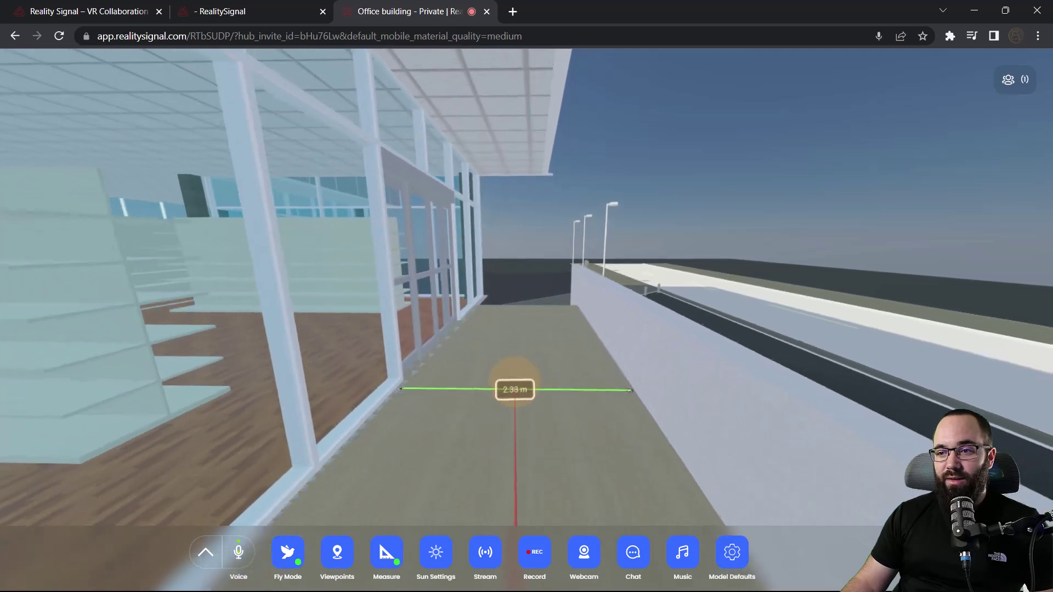
pyautogui.click(523, 363)
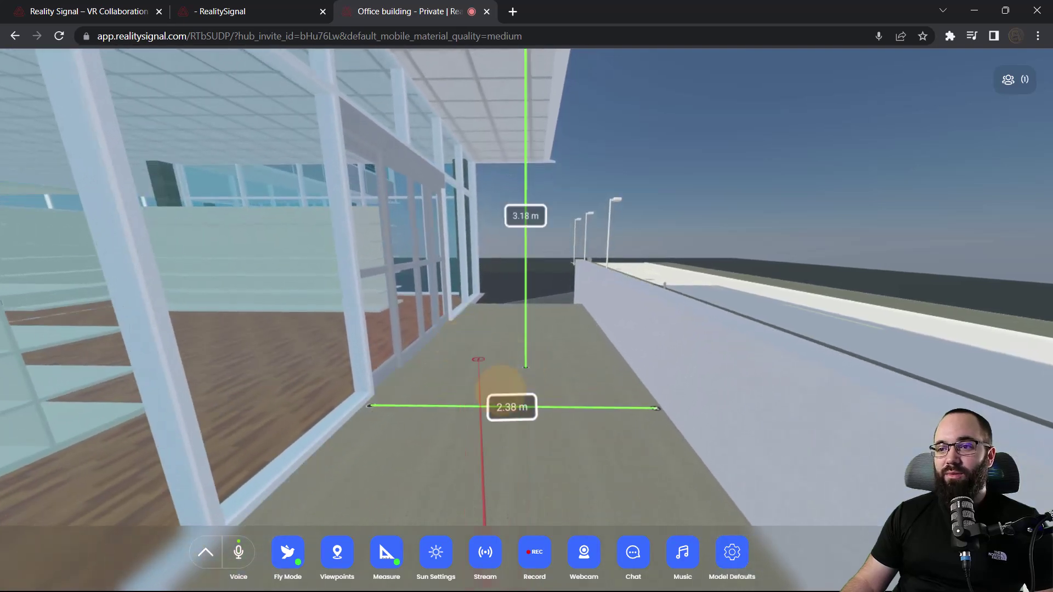
pyautogui.click(388, 566)
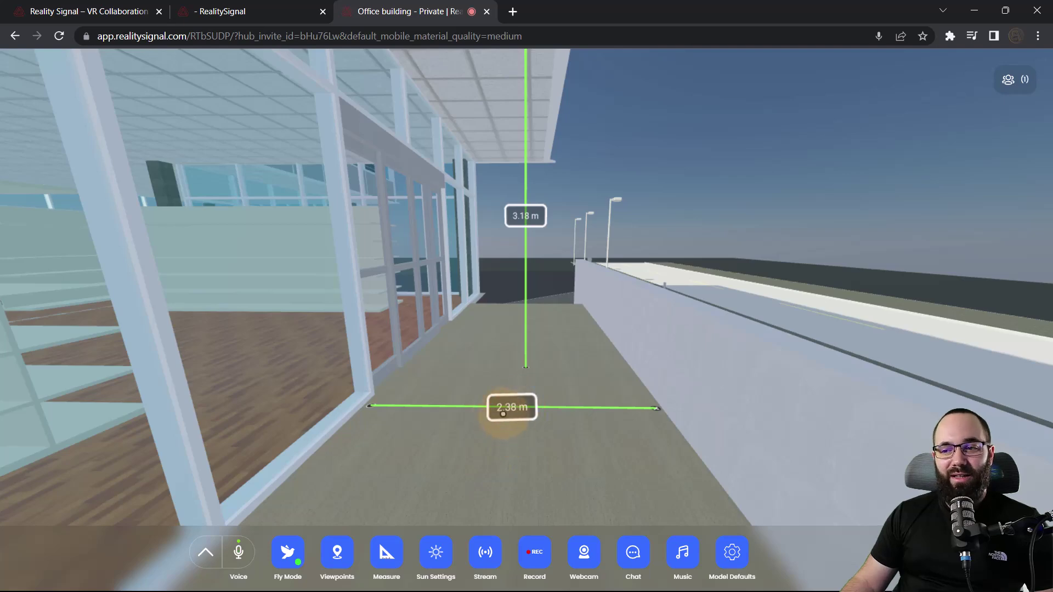
# Step: Fly back and left from the facade until the whole building is in view
pyautogui.moveTo(500, 399); pyautogui.dragTo(364, 374)
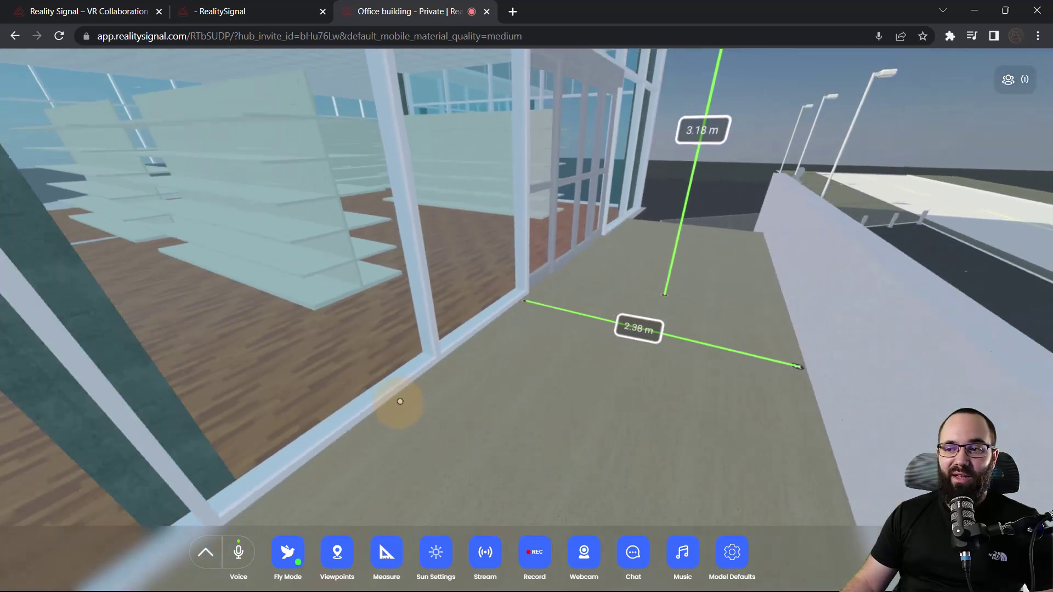
pyautogui.press('s')
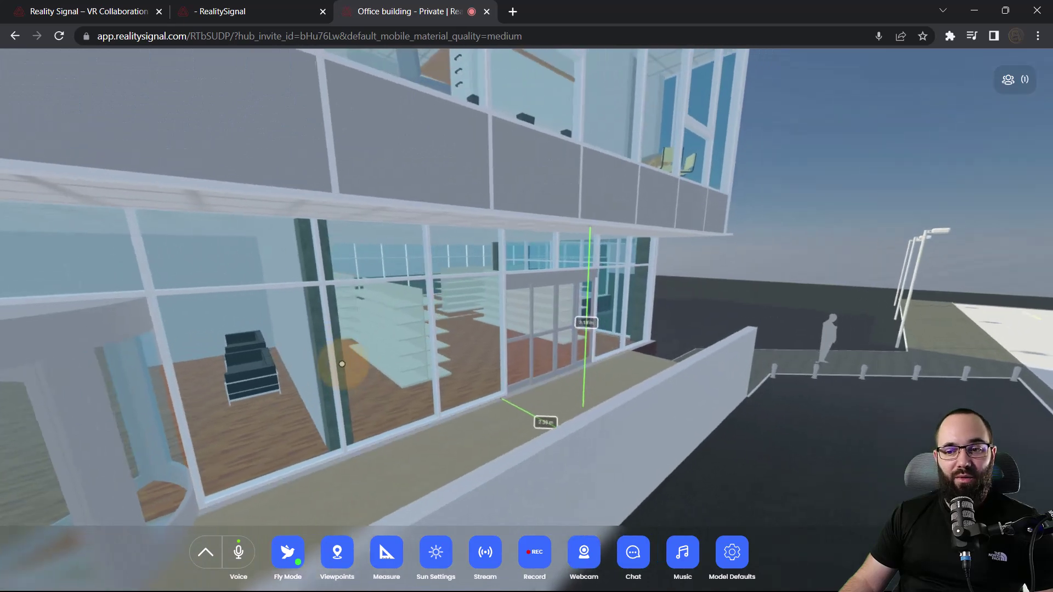
pyautogui.press('a')
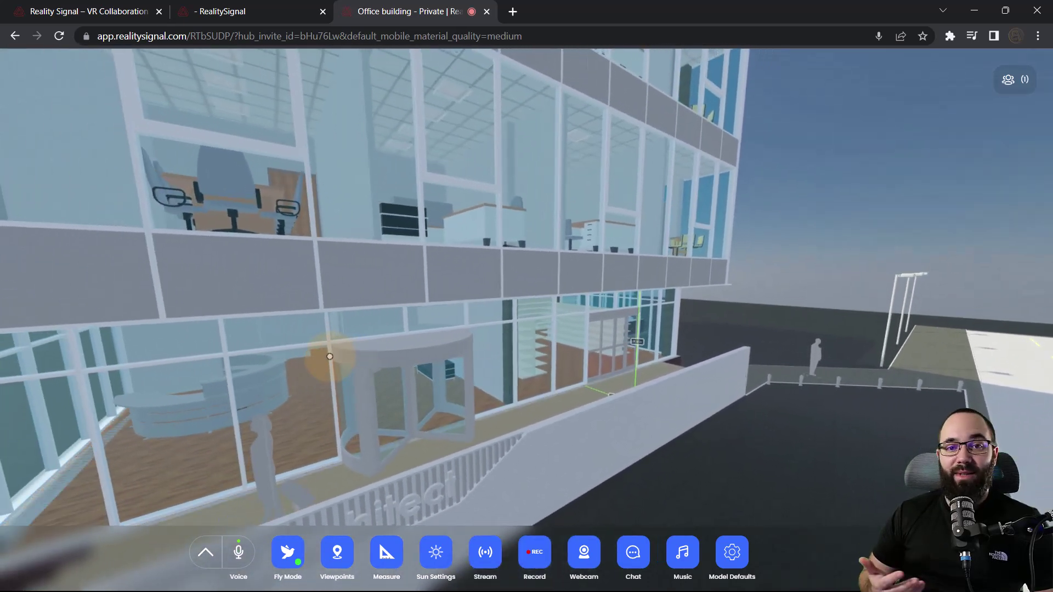
pyautogui.press('s')
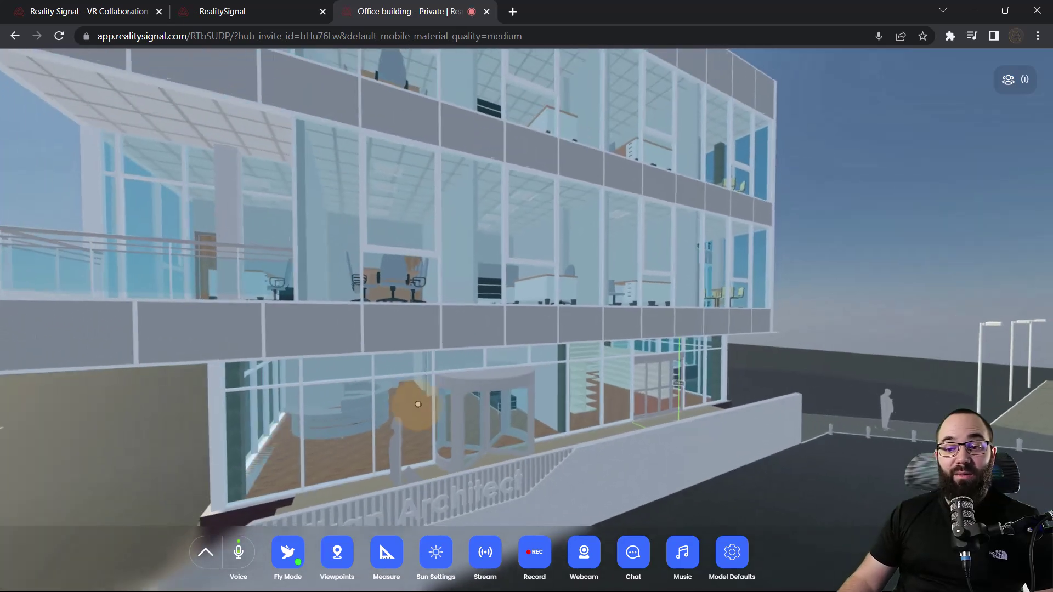
pyautogui.press('s')
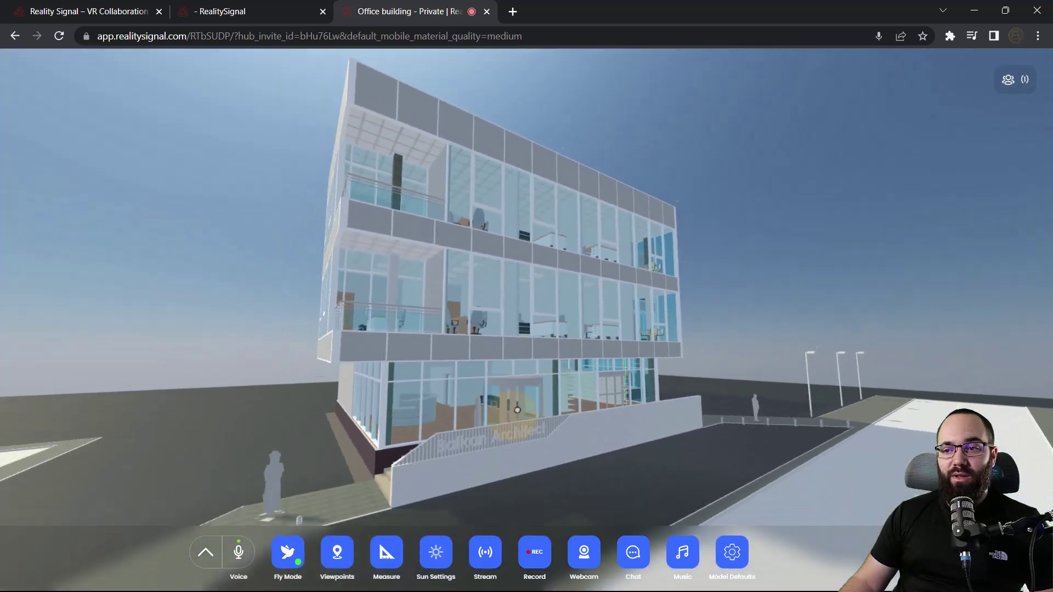
# Step: Move the sun position toward 360° and the time of day toward sunset, then close sun settings
pyautogui.click(436, 553)
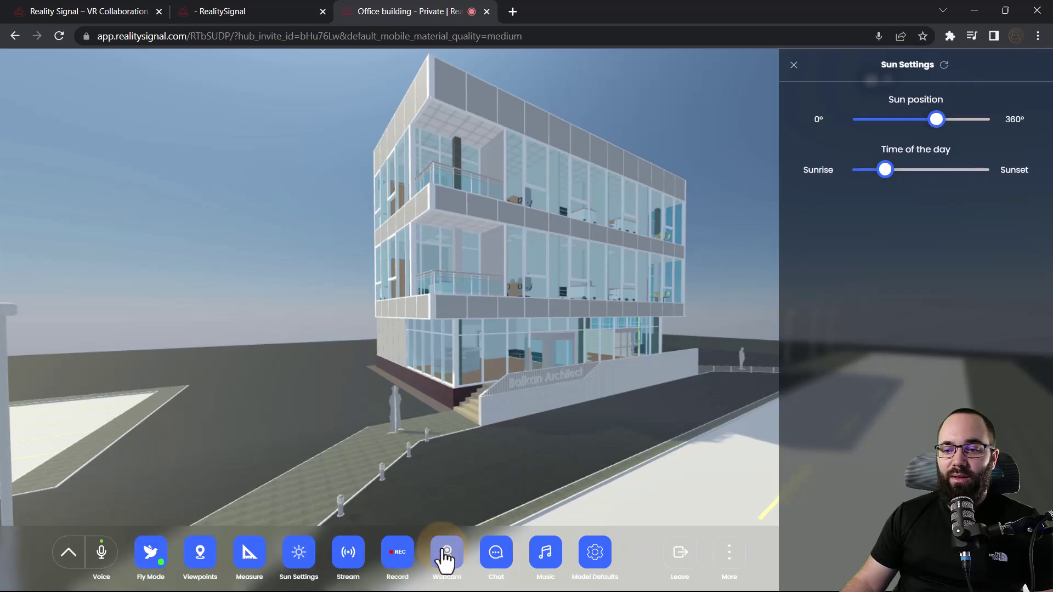
pyautogui.moveTo(936, 124)
pyautogui.mouseDown()
pyautogui.moveTo(972, 130)
pyautogui.moveTo(940, 146)
pyautogui.mouseUp()
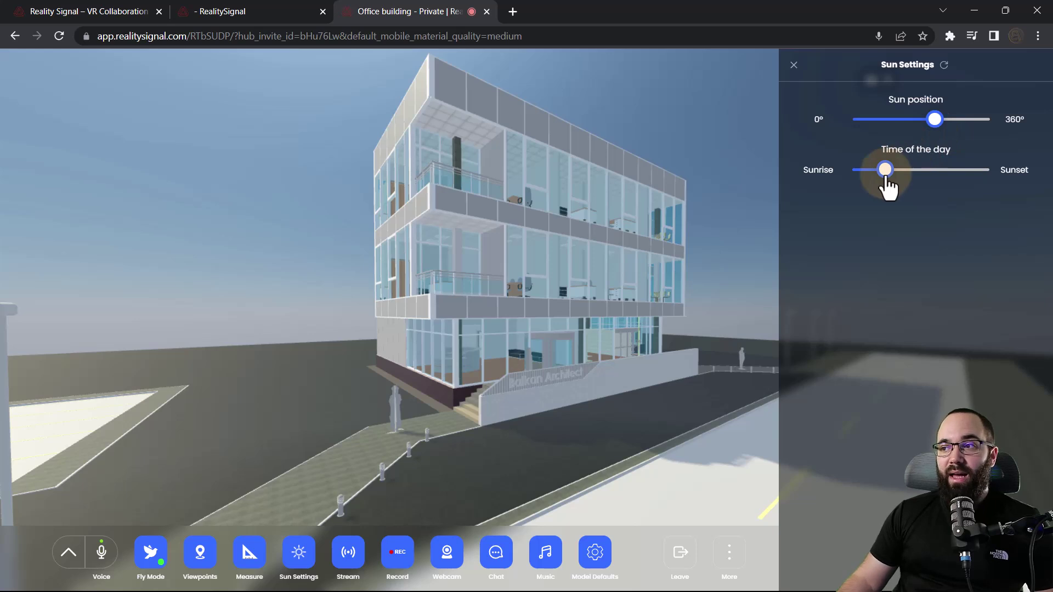
pyautogui.moveTo(885, 177)
pyautogui.mouseDown()
pyautogui.moveTo(993, 171)
pyautogui.moveTo(919, 189)
pyautogui.mouseUp()
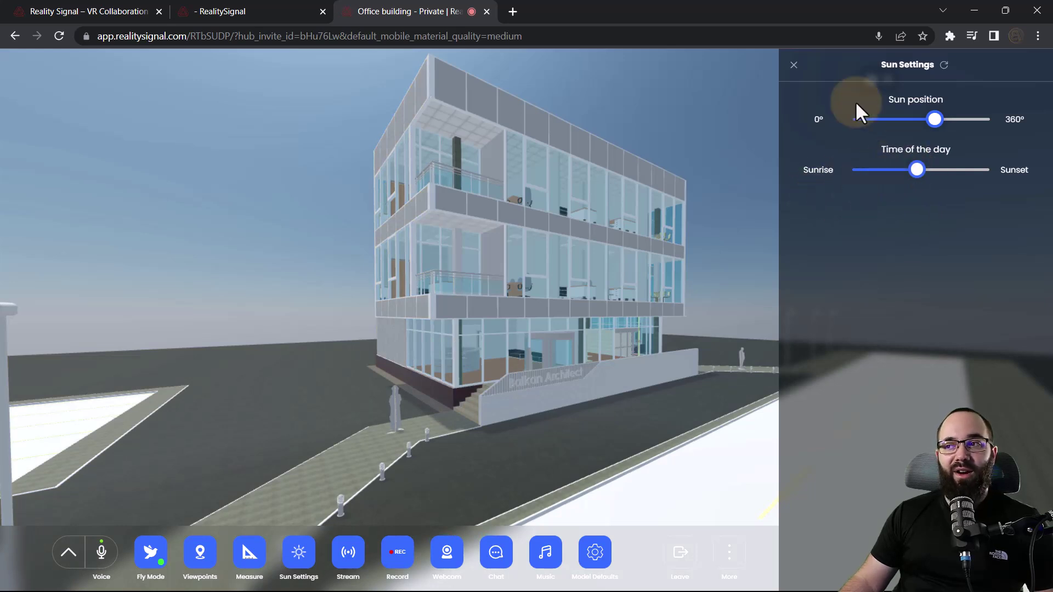
pyautogui.click(625, 330)
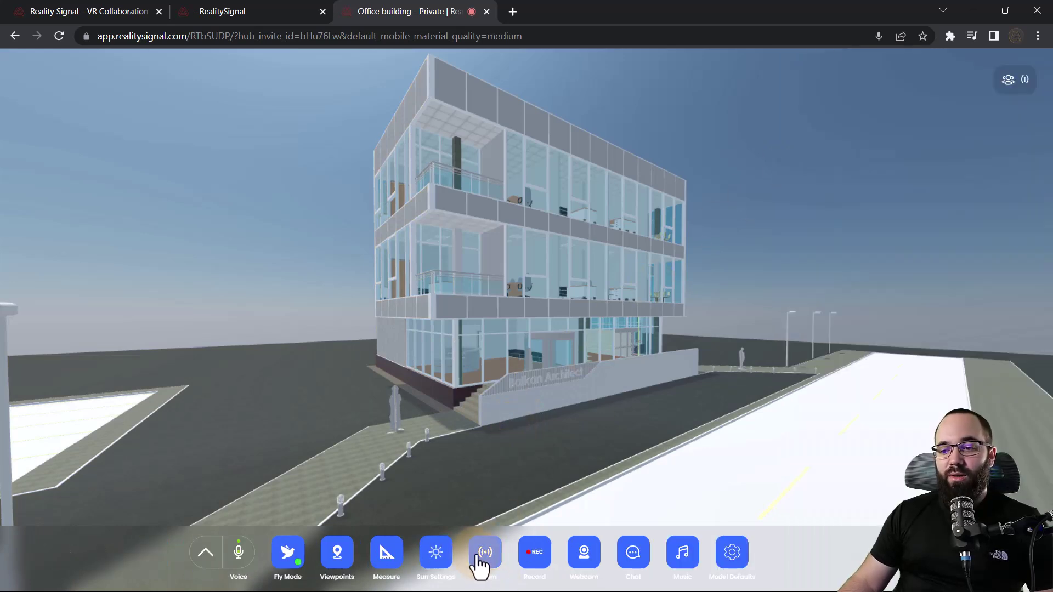
# Step: Orbit the scene to view the building from a slightly different angle
pyautogui.click(518, 416)
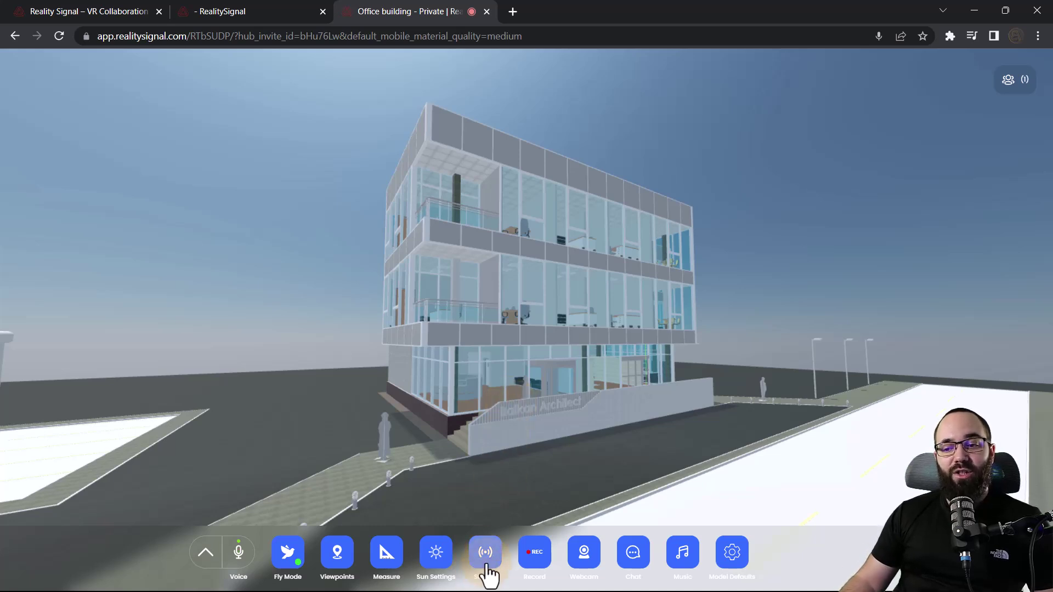
pyautogui.moveTo(521, 486); pyautogui.dragTo(537, 487)
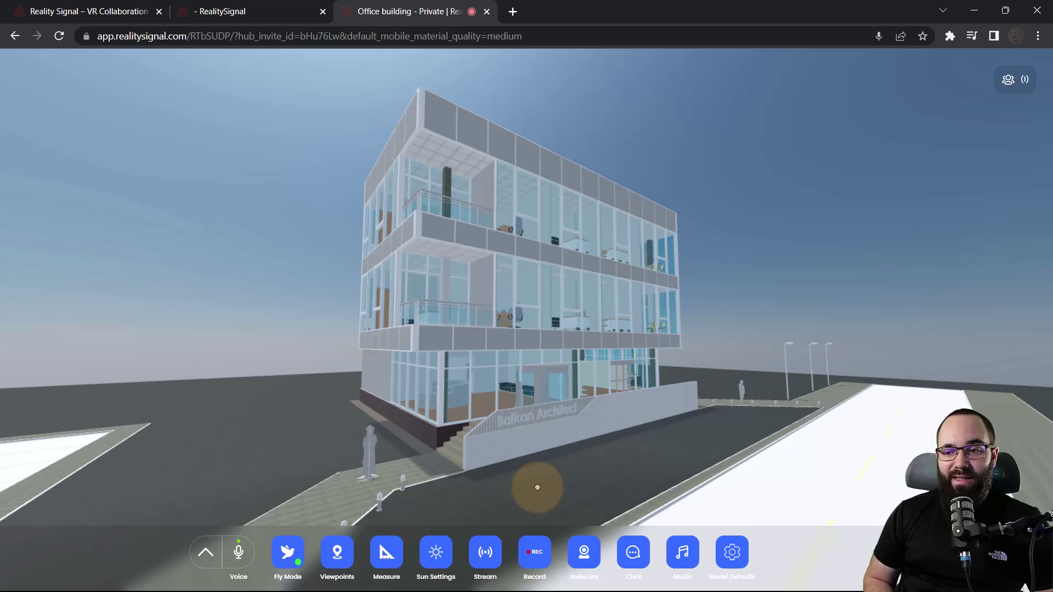
# Step: Start recording and fly toward the building's front, through the glass facade into the lobby
pyautogui.click(539, 566)
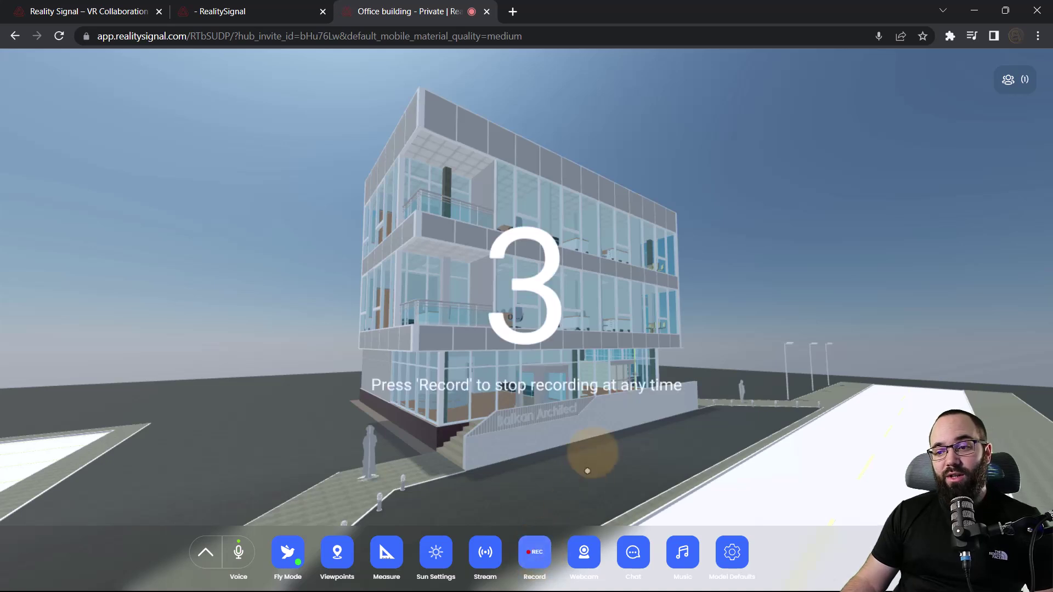
pyautogui.moveTo(579, 450); pyautogui.dragTo(561, 454)
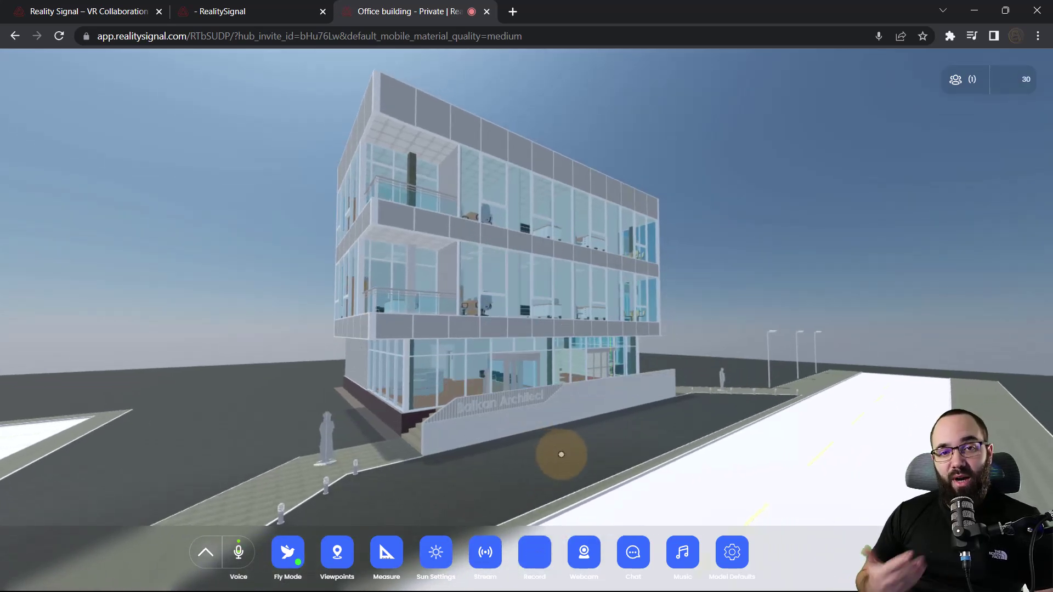
pyautogui.press('w')
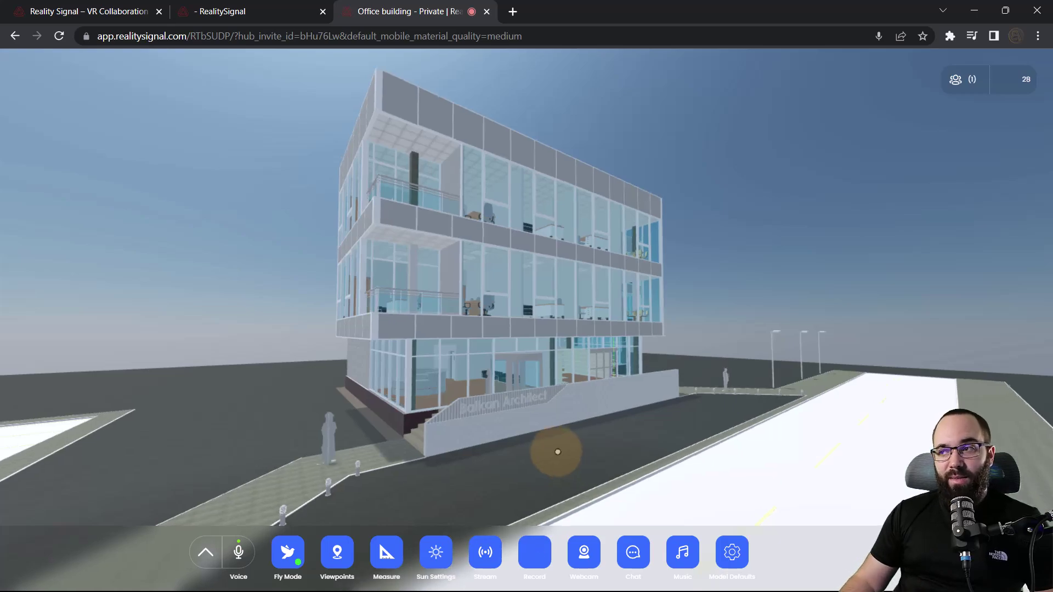
pyautogui.press('w')
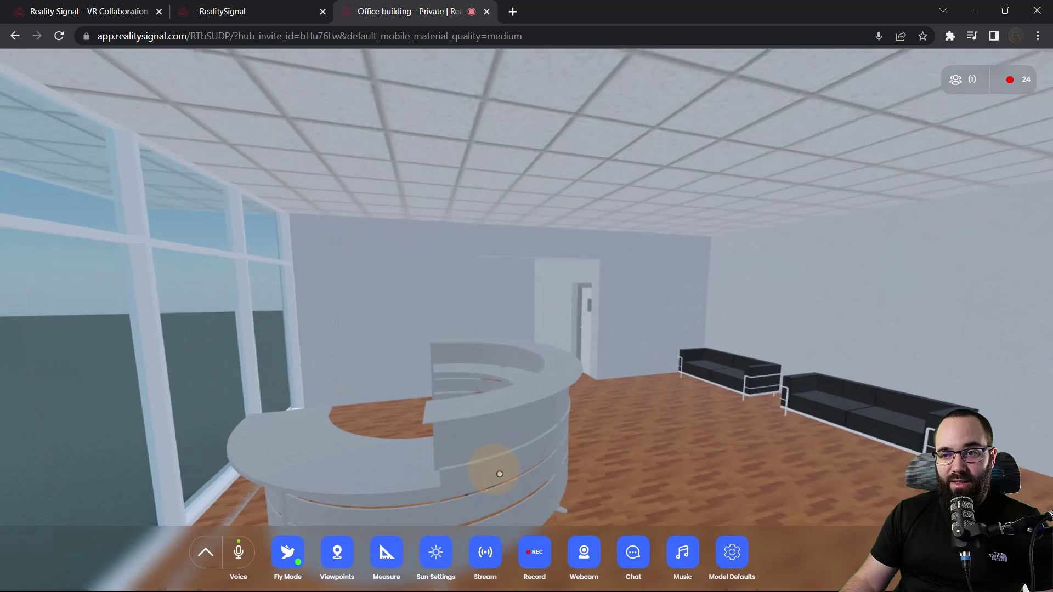
# Step: Turn past reception toward the offices and exterior walkway, then stop the recording
pyautogui.moveTo(499, 475)
pyautogui.mouseDown()
pyautogui.moveTo(663, 462)
pyautogui.moveTo(502, 450)
pyautogui.mouseUp()
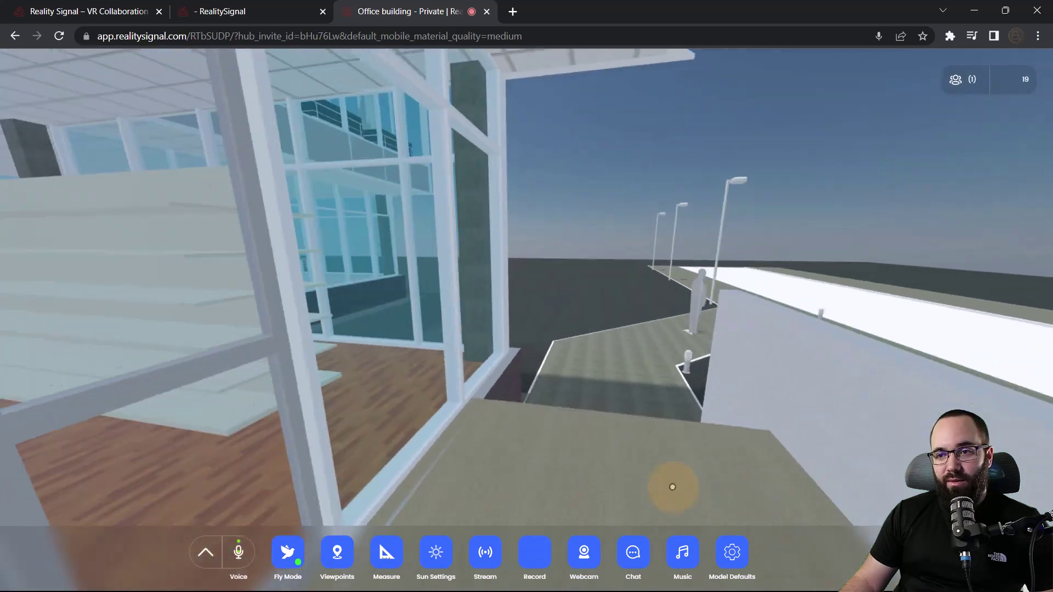
pyautogui.moveTo(501, 449)
pyautogui.mouseDown()
pyautogui.moveTo(736, 496)
pyautogui.moveTo(905, 454)
pyautogui.moveTo(494, 393)
pyautogui.moveTo(840, 370)
pyautogui.moveTo(811, 383)
pyautogui.moveTo(806, 440)
pyautogui.moveTo(828, 376)
pyautogui.moveTo(647, 339)
pyautogui.mouseUp()
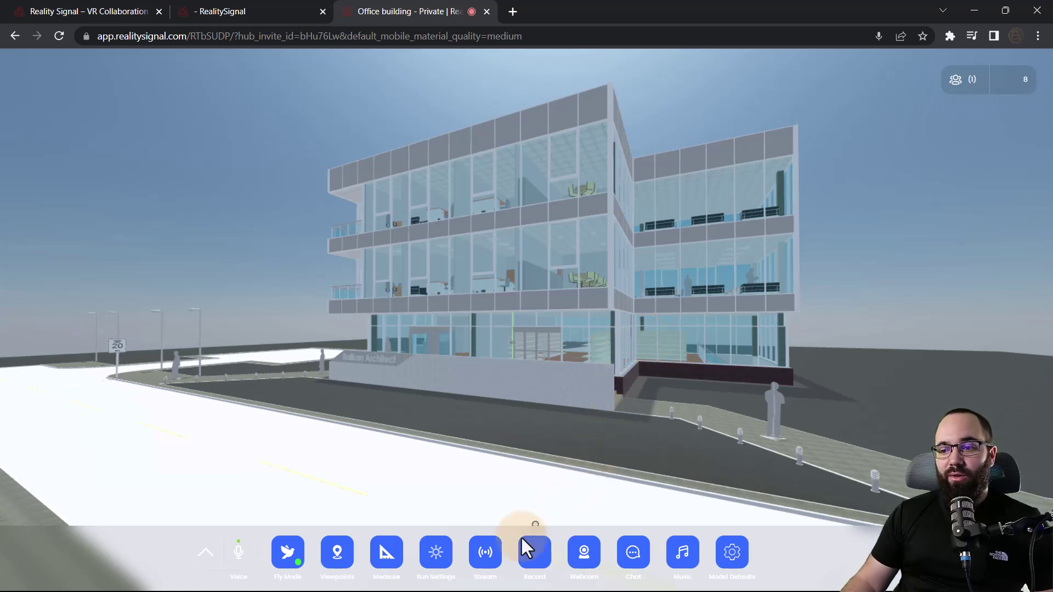
pyautogui.click(535, 556)
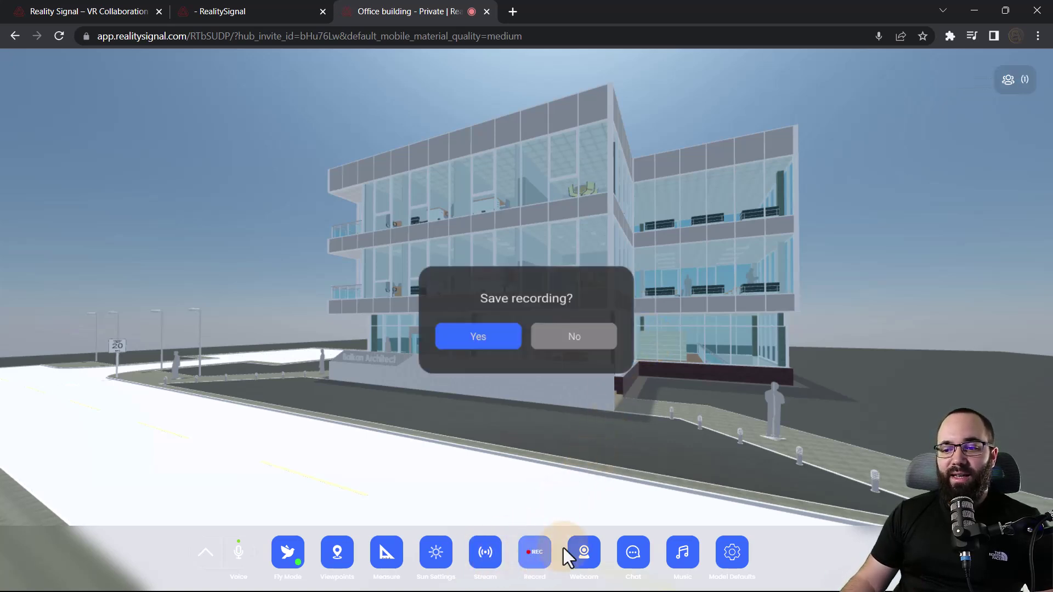
# Step: Save the walkthrough recording, try Chat and Music, and bring up the Model Defaults panel
pyautogui.click(456, 336)
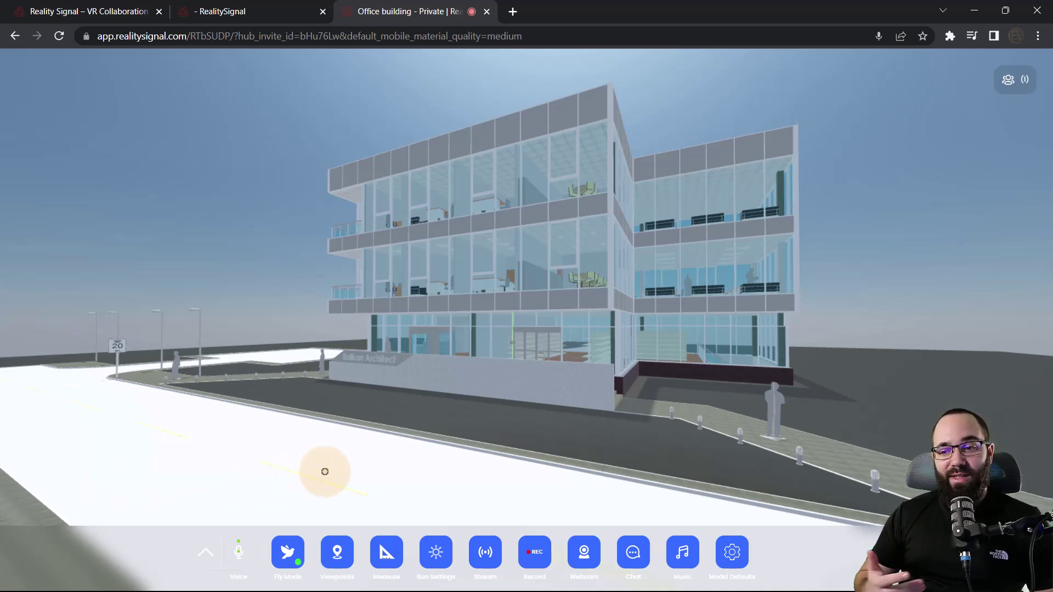
pyautogui.click(634, 559)
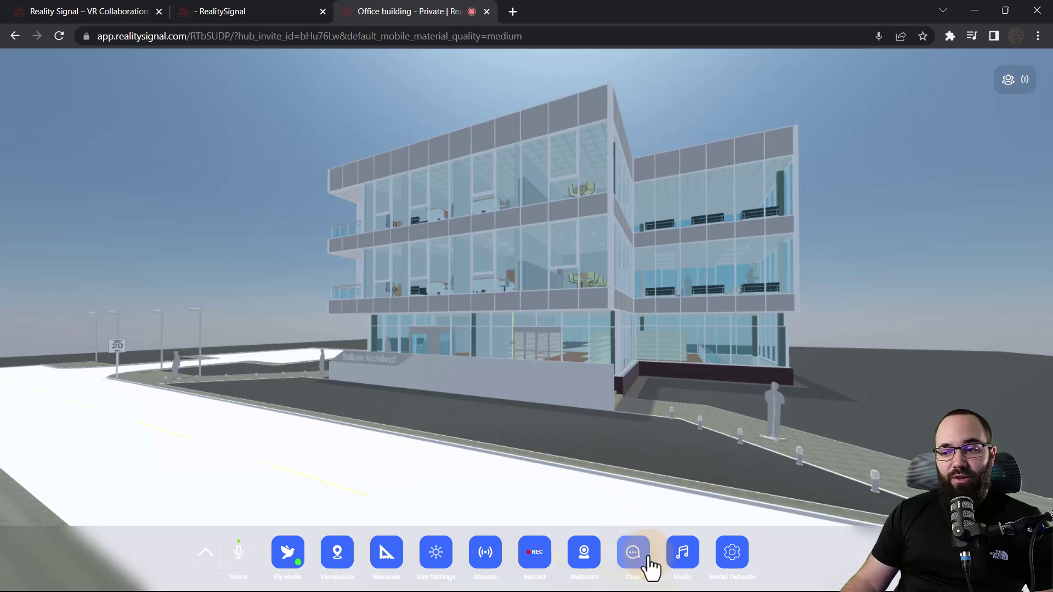
pyautogui.click(671, 579)
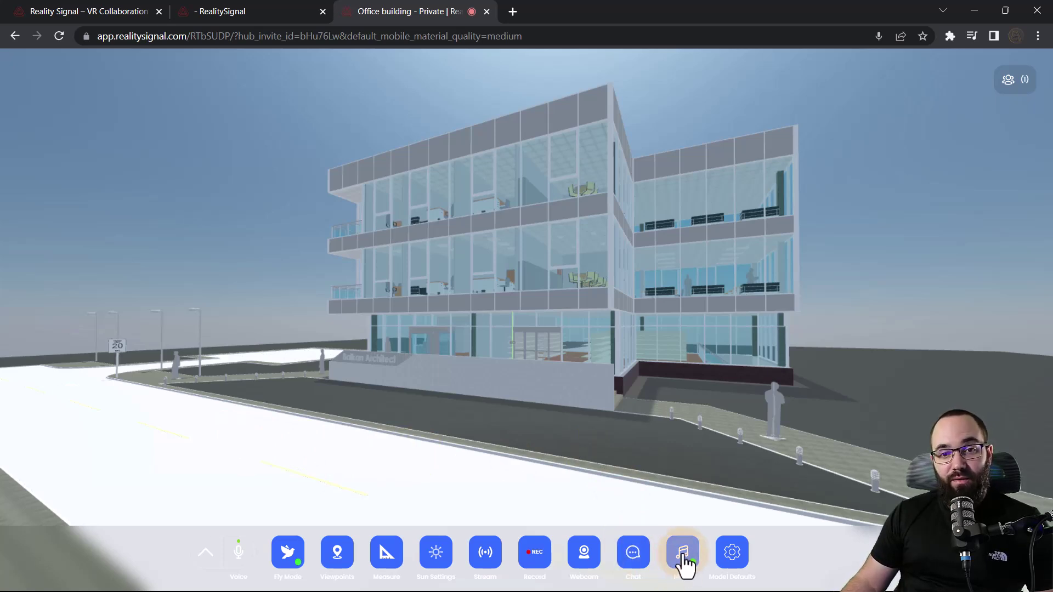
pyautogui.click(727, 560)
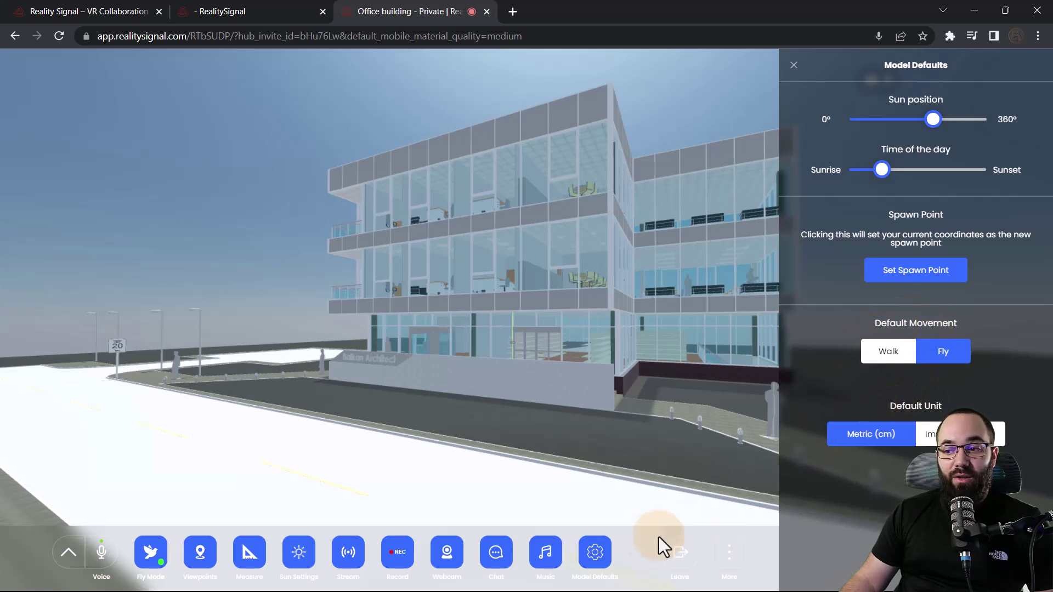
# Step: Close Model Defaults and check the More options menu
pyautogui.click(600, 553)
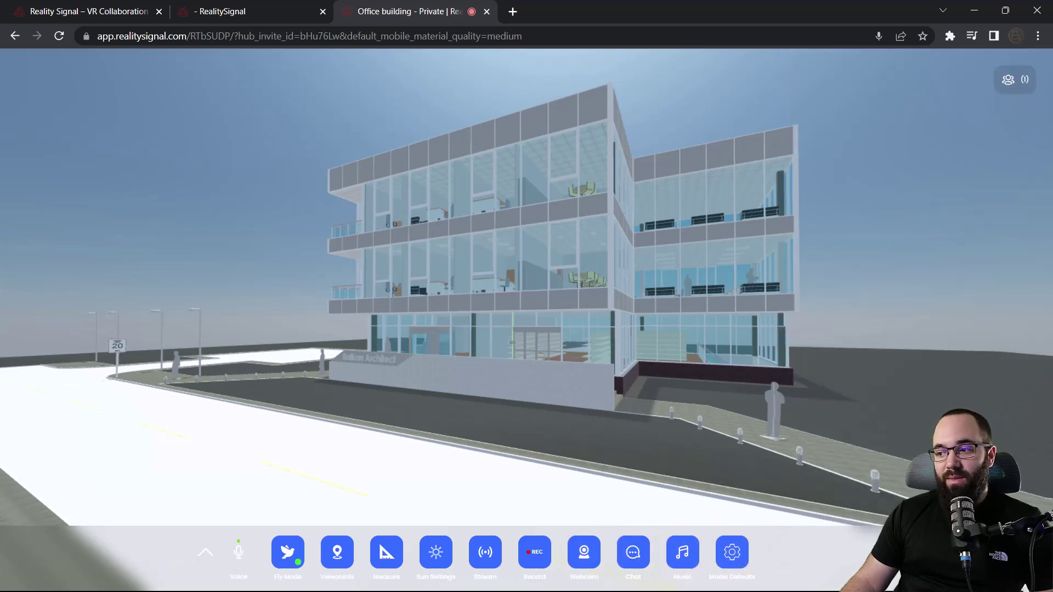
pyautogui.click(988, 553)
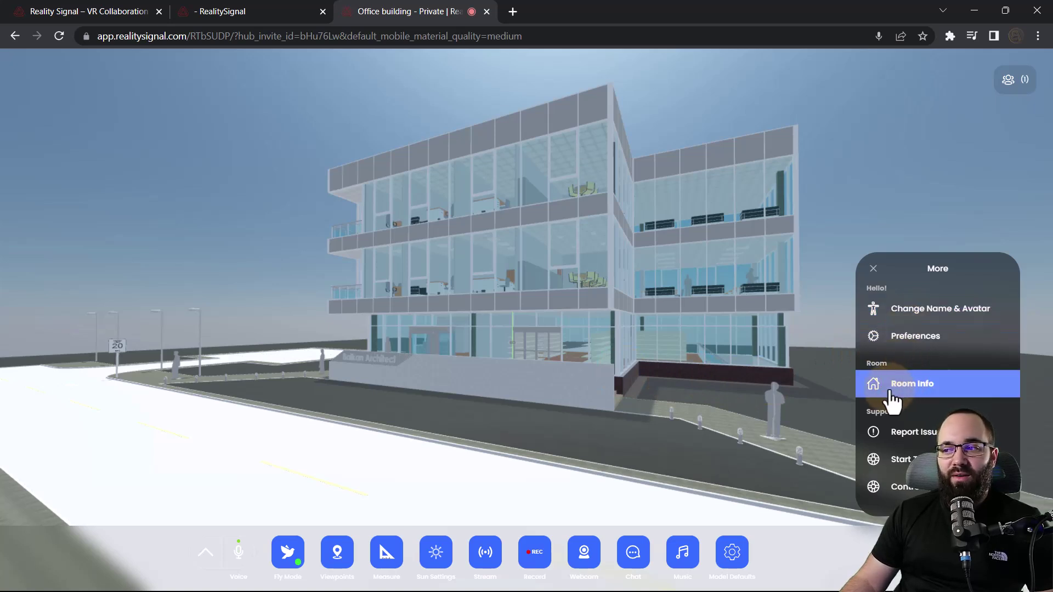
pyautogui.click(737, 467)
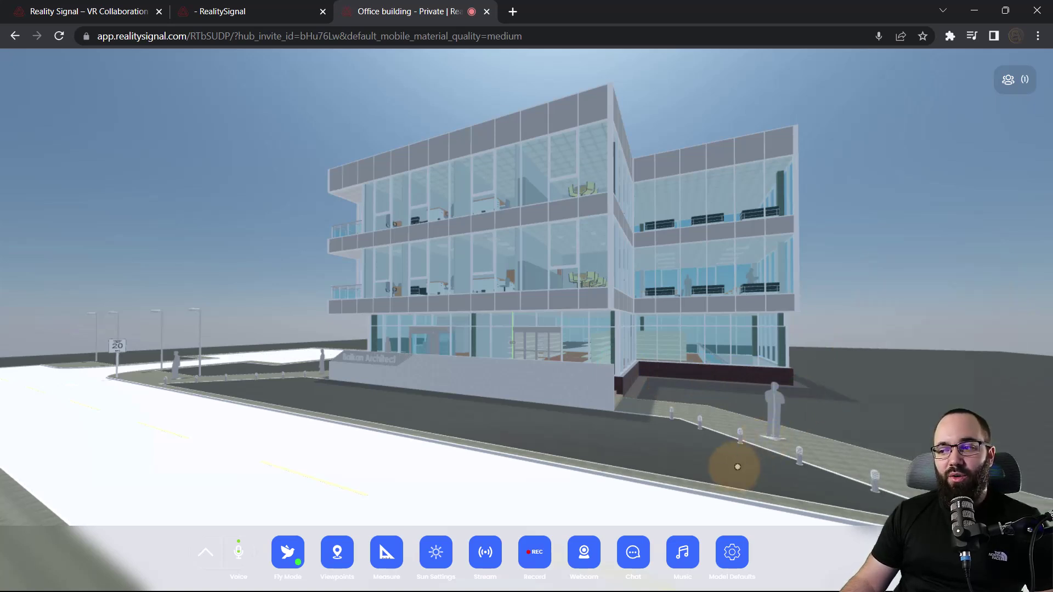
# Step: Tilt toward the street and strafe sideways toward the building's right facade
pyautogui.moveTo(598, 470); pyautogui.dragTo(503, 443)
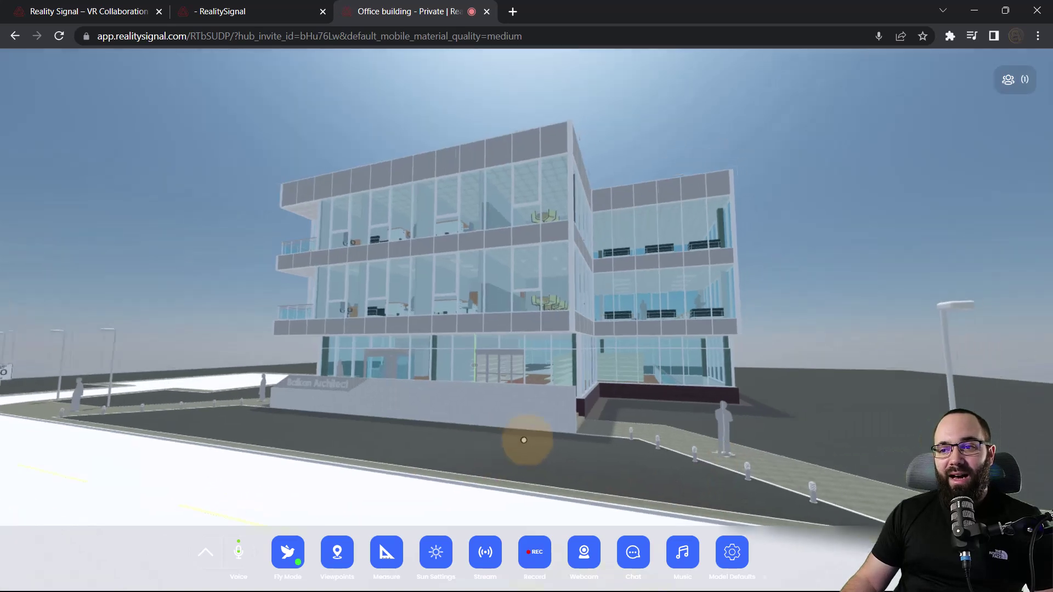
pyautogui.press('d')
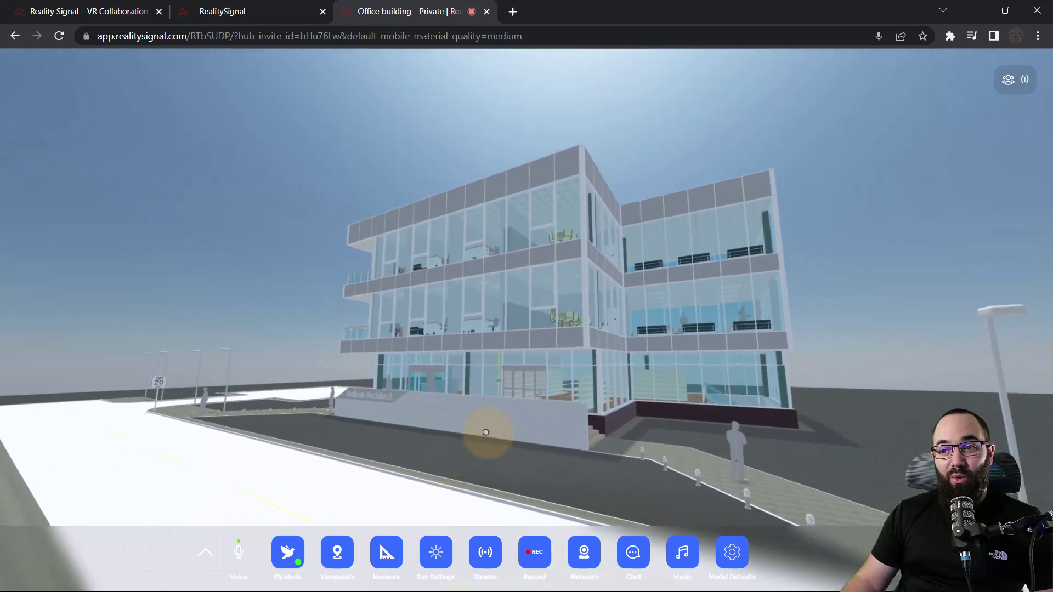
pyautogui.press('d')
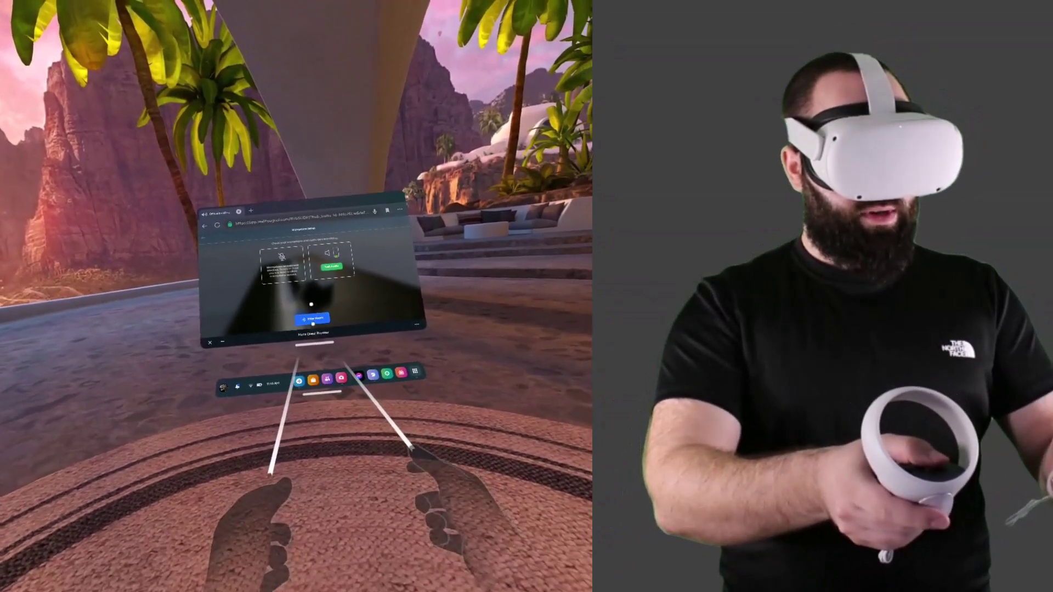
# Step: Enter the office building's room from the VR headset browser
pyautogui.click(312, 318)
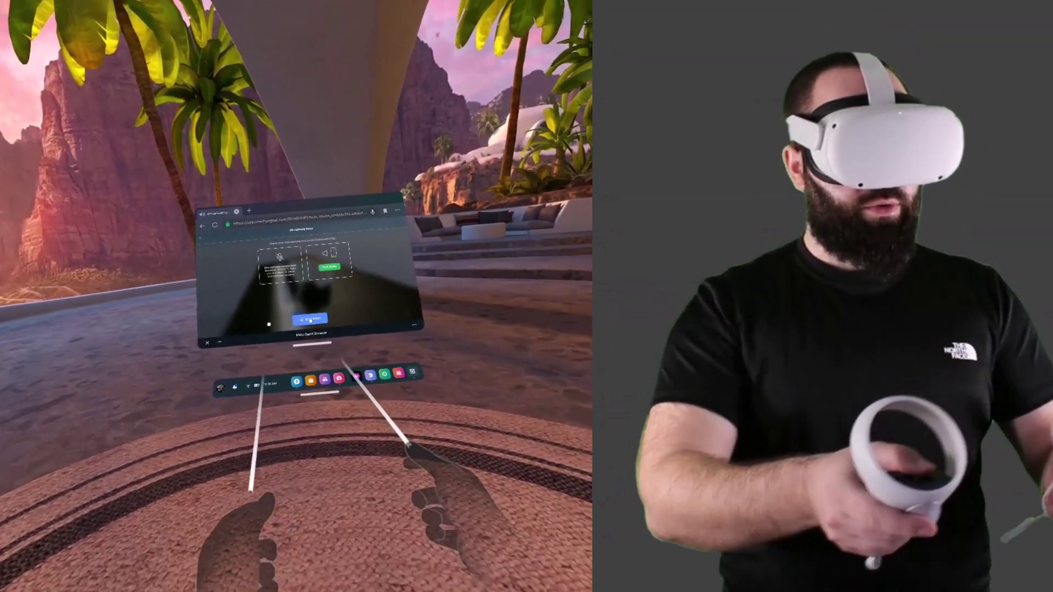